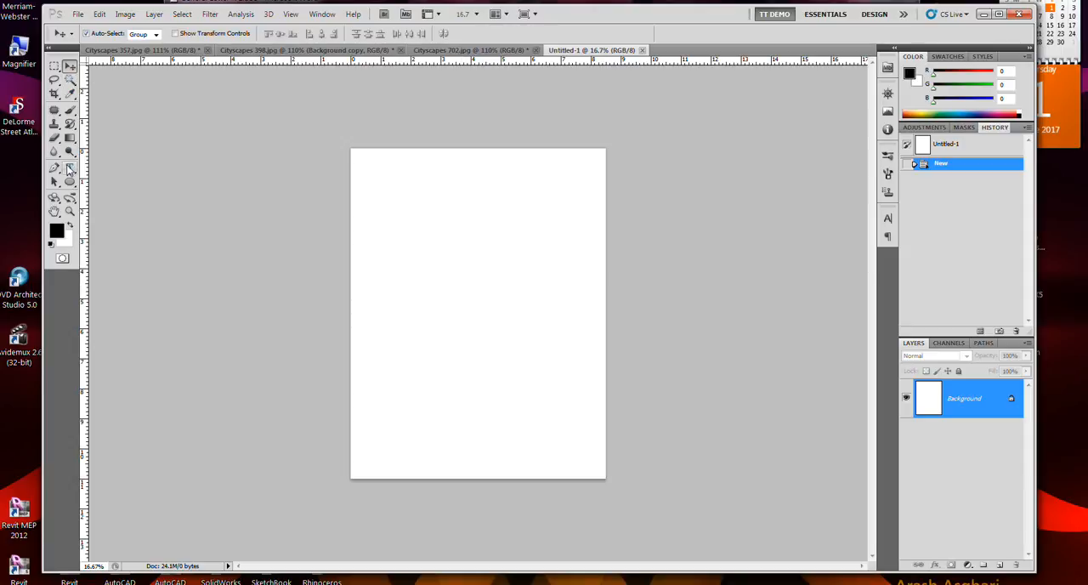
# Step: Draw a black circle near the page's upper-left corner with the Ellipse tool in shape layer mode
pyautogui.click(69, 184)
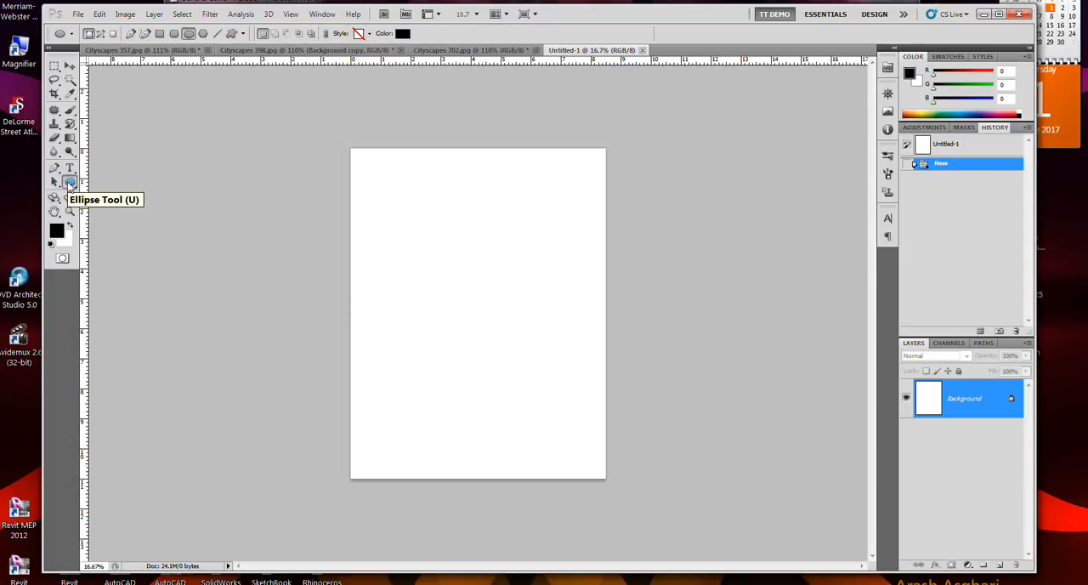
pyautogui.click(70, 183)
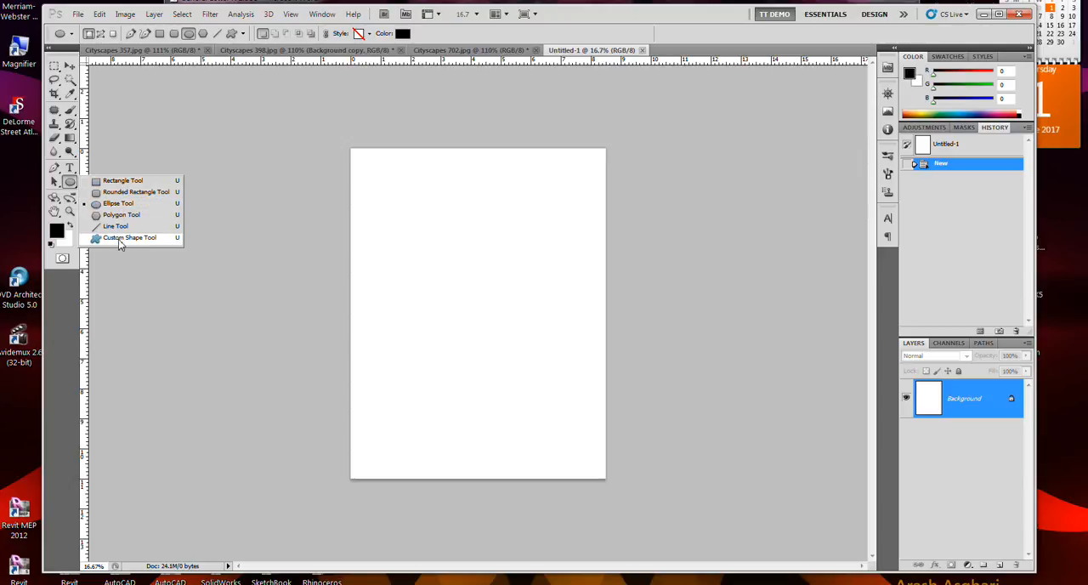
pyautogui.click(111, 205)
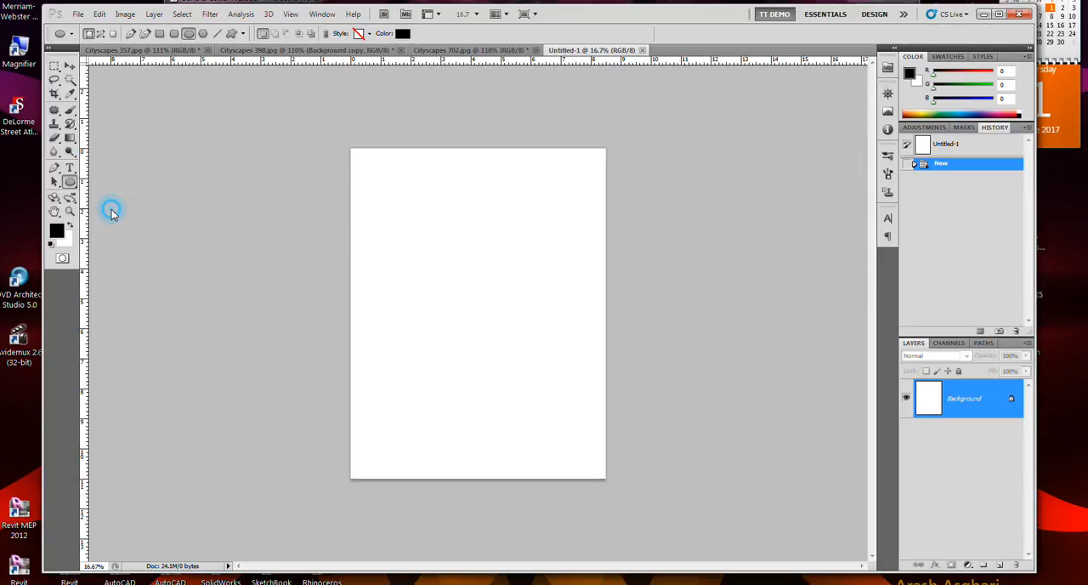
pyautogui.moveTo(376, 175); pyautogui.dragTo(422, 216)
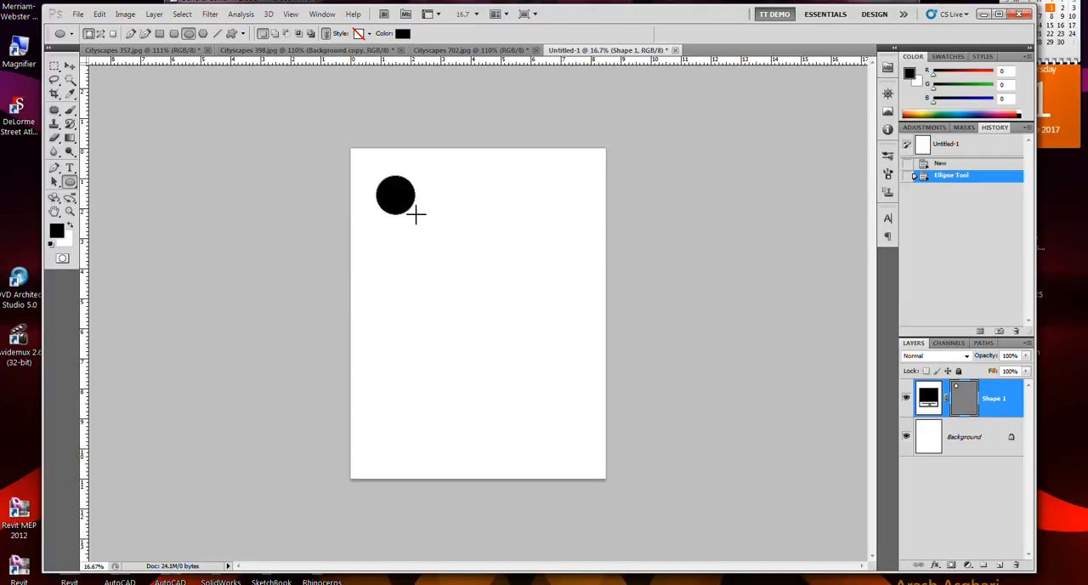
# Step: Try a blue foreground colour swapped with the background, and restore the default black and white colours
pyautogui.click(962, 109)
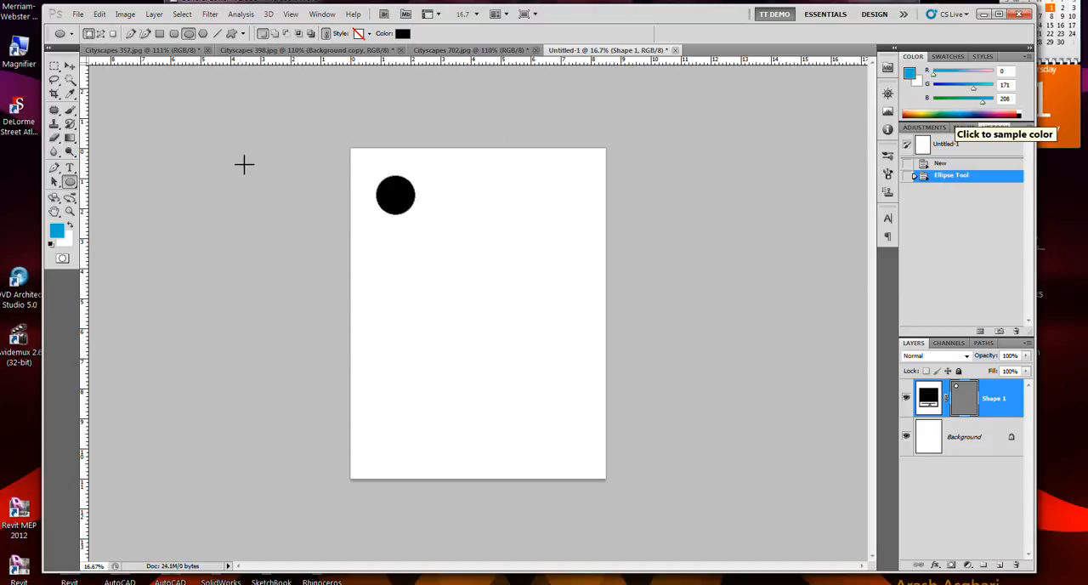
pyautogui.click(71, 223)
pyautogui.click(71, 224)
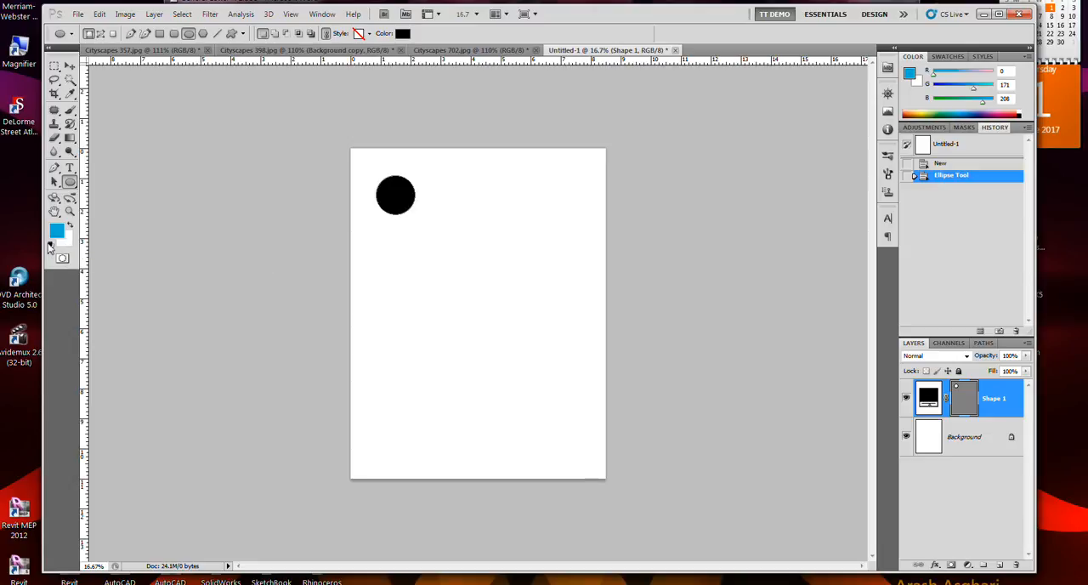
pyautogui.click(50, 244)
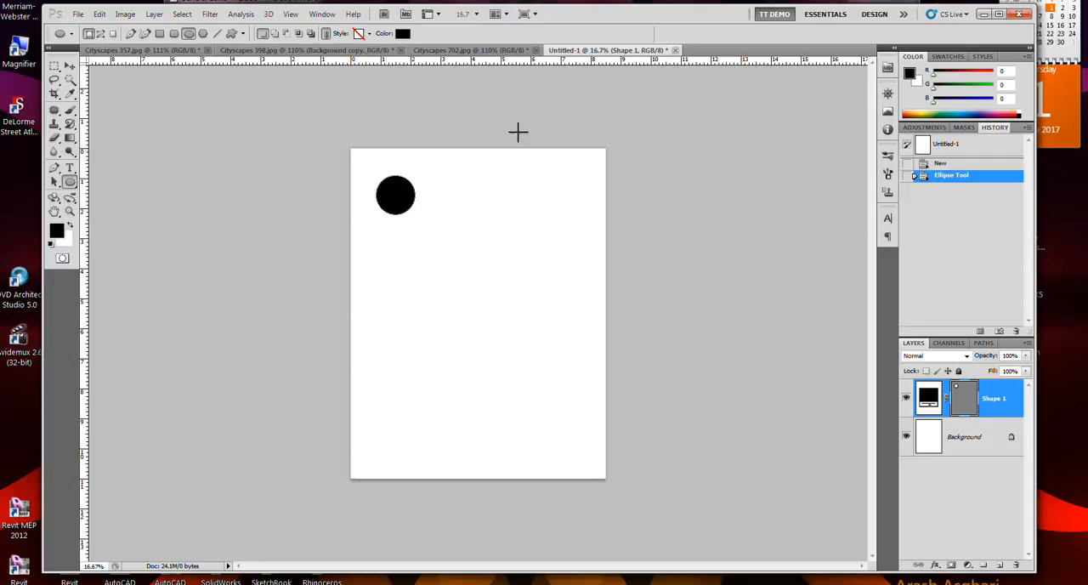
# Step: Set the foreground colour to magenta (RGB 138, 35, 93) and draw a second circle below the first
pyautogui.click(1007, 113)
pyautogui.press('shift')
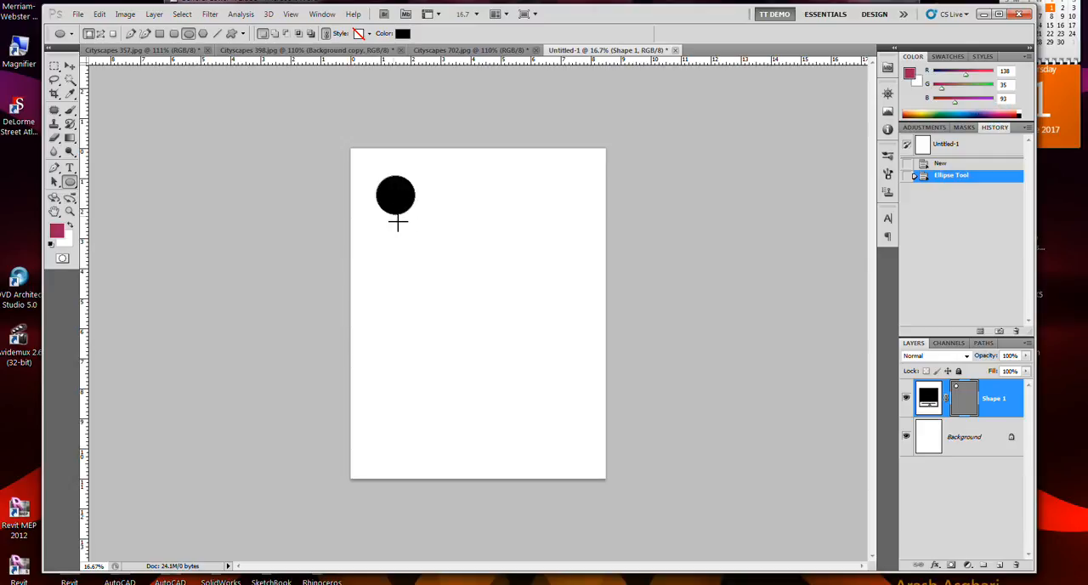
pyautogui.moveTo(390, 225); pyautogui.dragTo(432, 270)
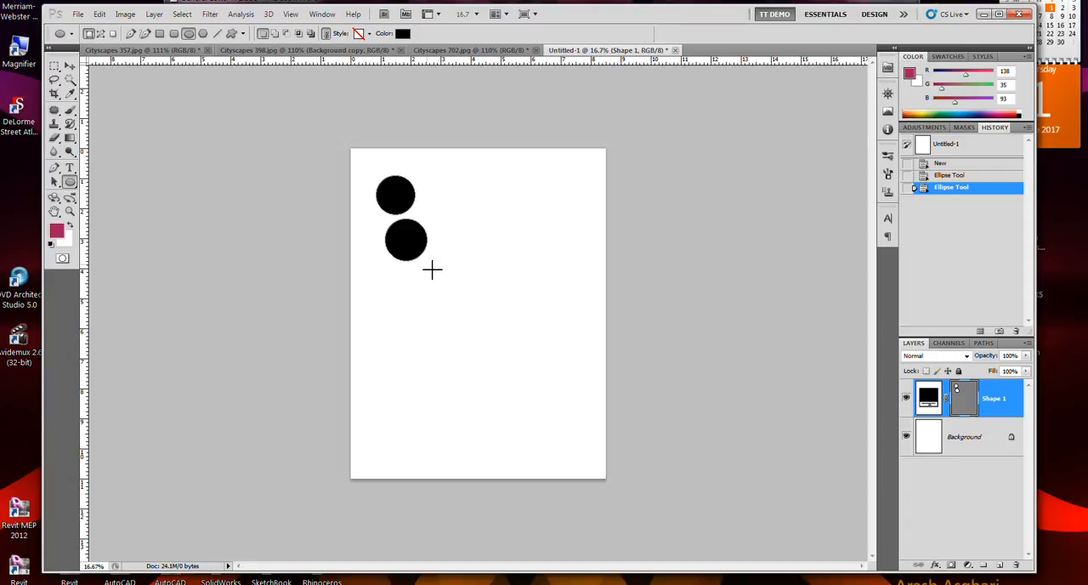
# Step: Draw a smaller circle as a path beside the two black circles
pyautogui.click(102, 35)
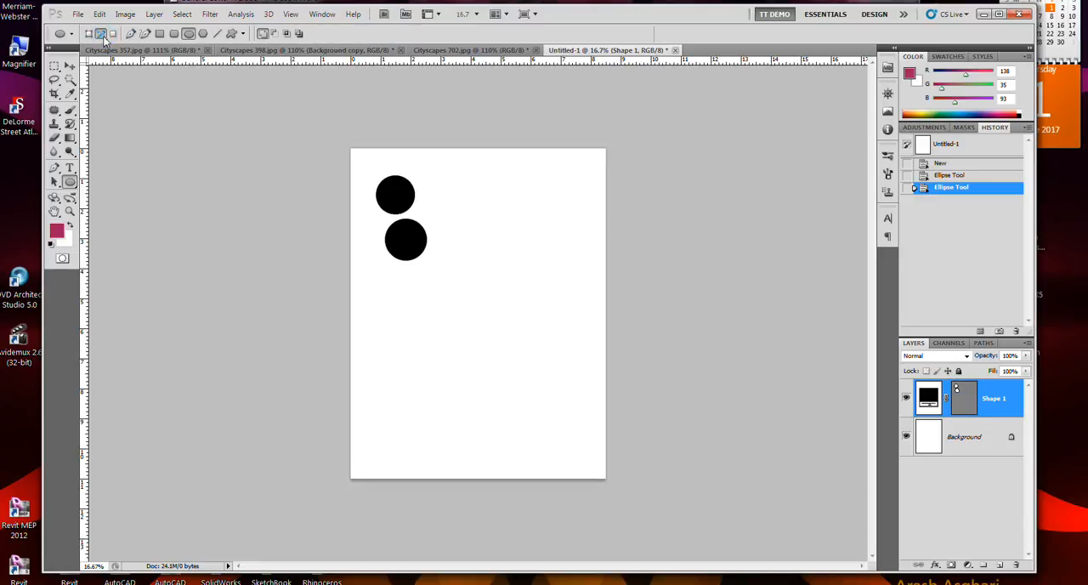
pyautogui.moveTo(443, 195); pyautogui.dragTo(475, 227)
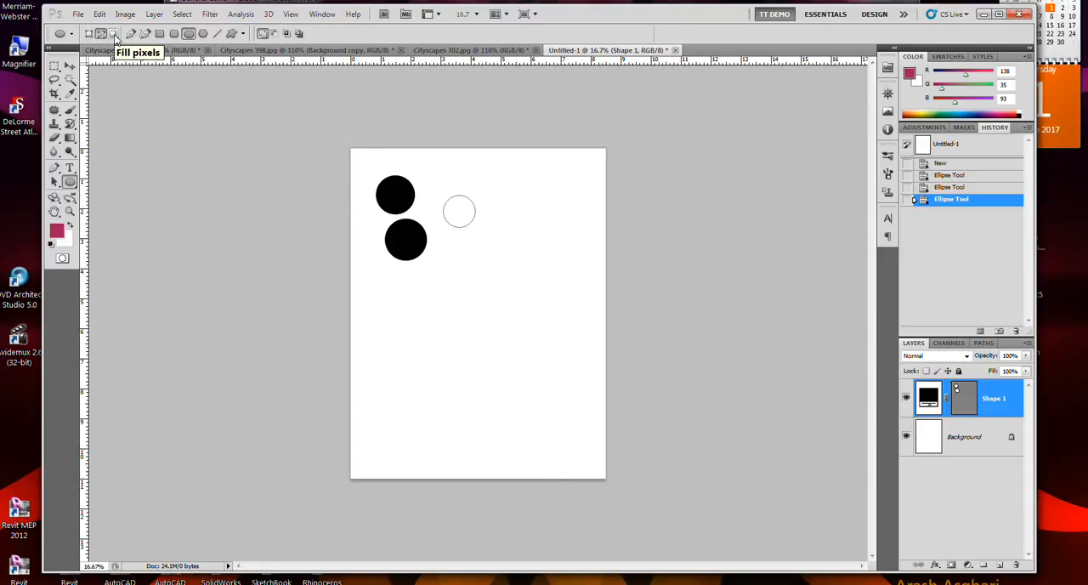
# Step: Try to draw an ellipse in fill pixels mode, rasterizing the shape layer, and return to paths mode
pyautogui.click(113, 34)
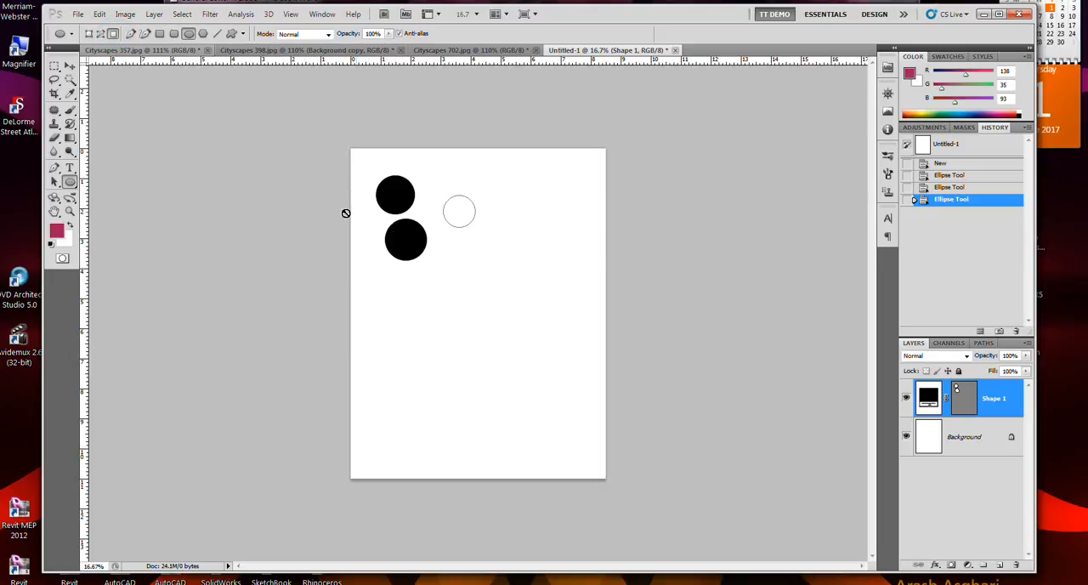
pyautogui.click(435, 175)
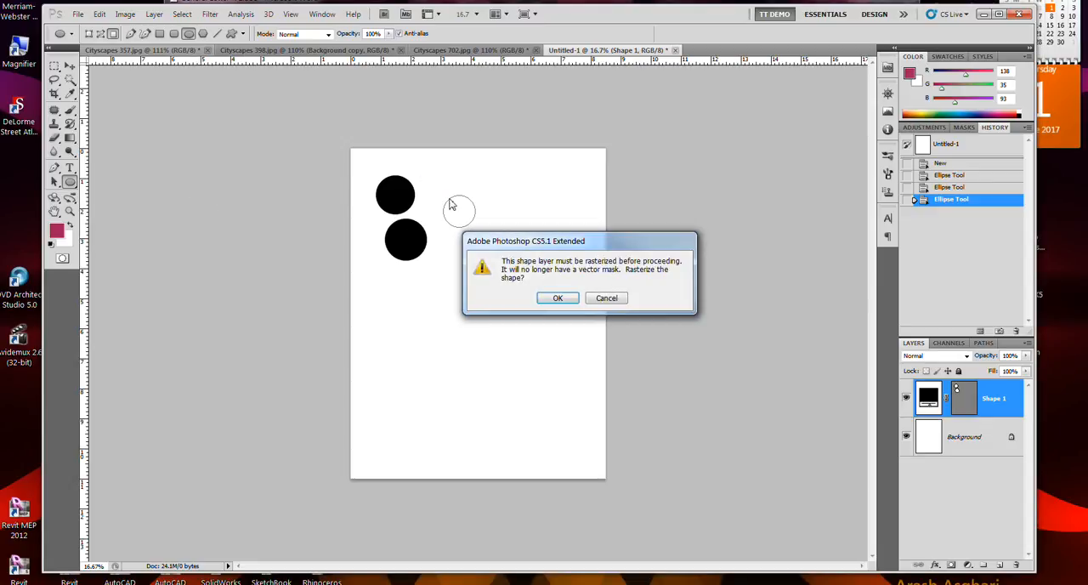
pyautogui.click(559, 299)
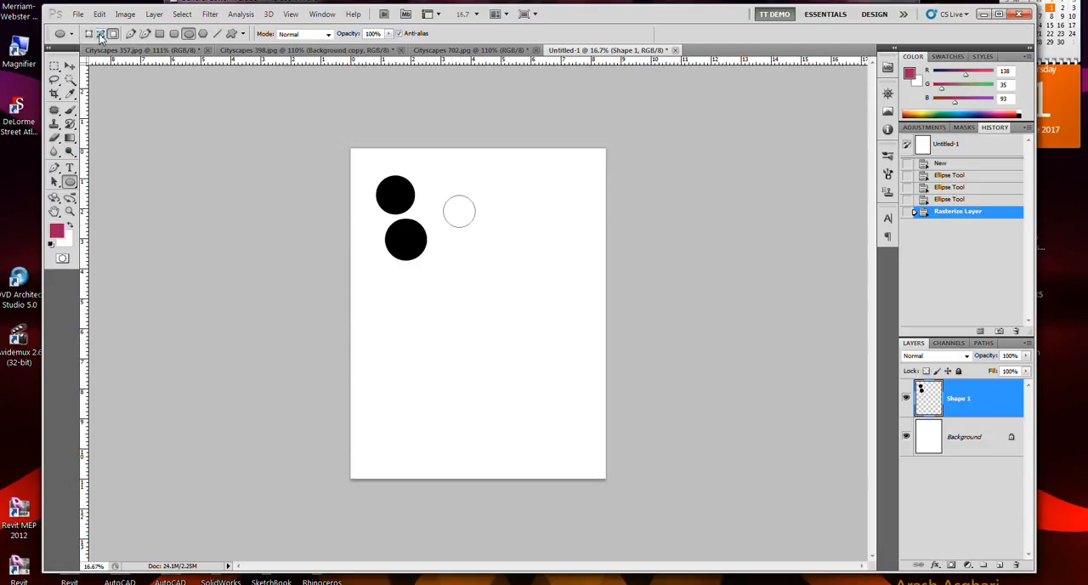
pyautogui.click(100, 34)
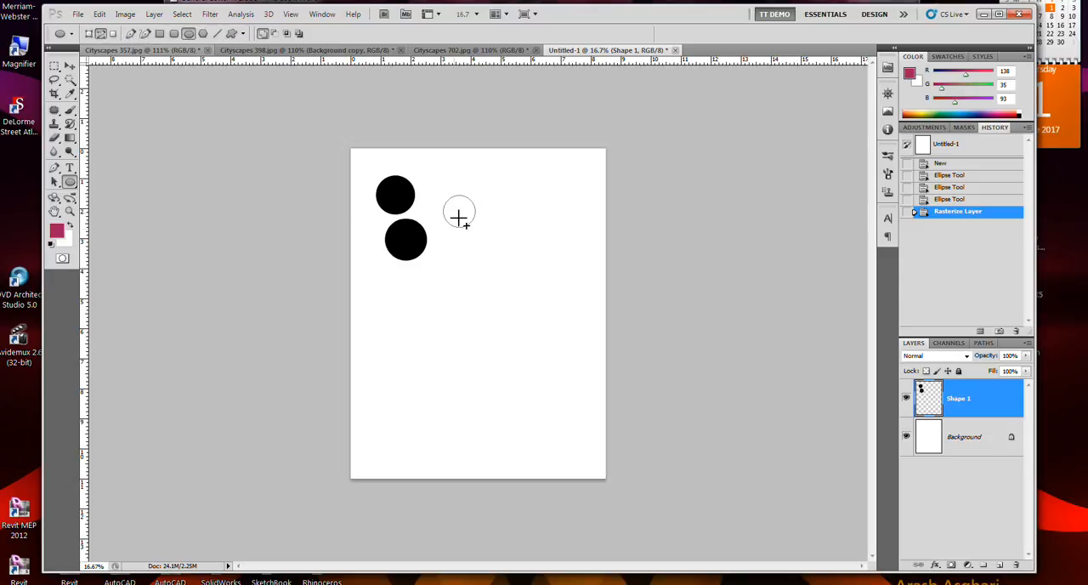
# Step: Undo the layer rasterization, the path circle and the second black circle
pyautogui.hotkey('ctrl', 'z')
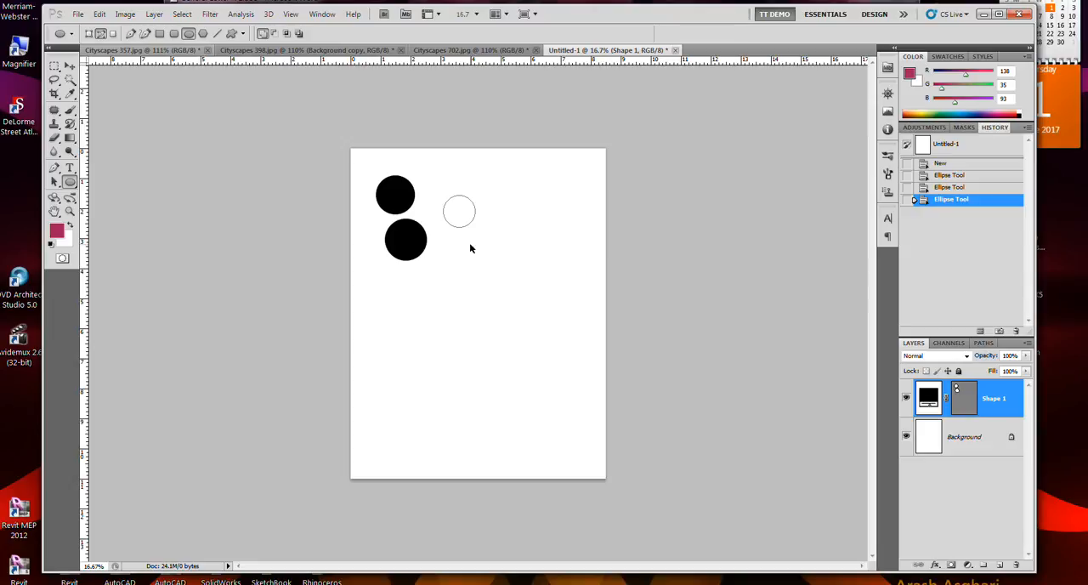
pyautogui.hotkey('ctrl', 'alt', 'z')
pyautogui.hotkey('ctrl', 'alt', 'z')
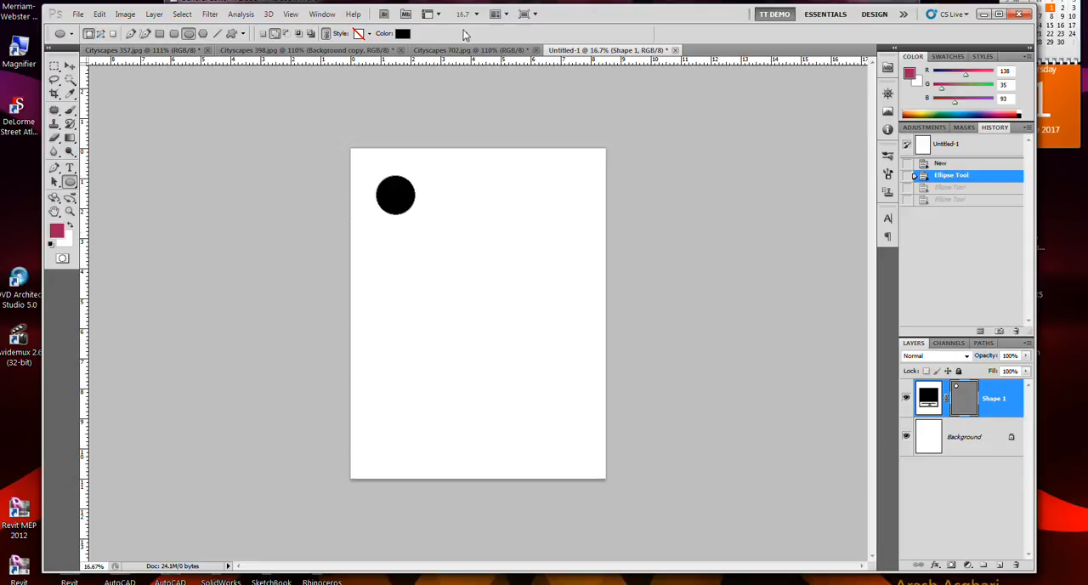
# Step: Set the circle's fill colour to red (a92020)
pyautogui.click(401, 34)
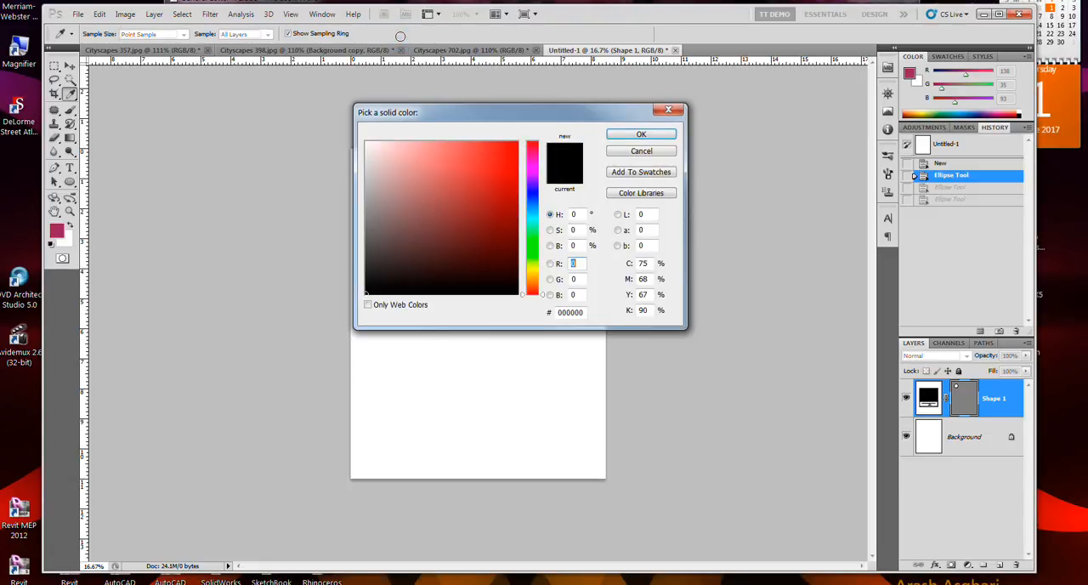
pyautogui.click(457, 184)
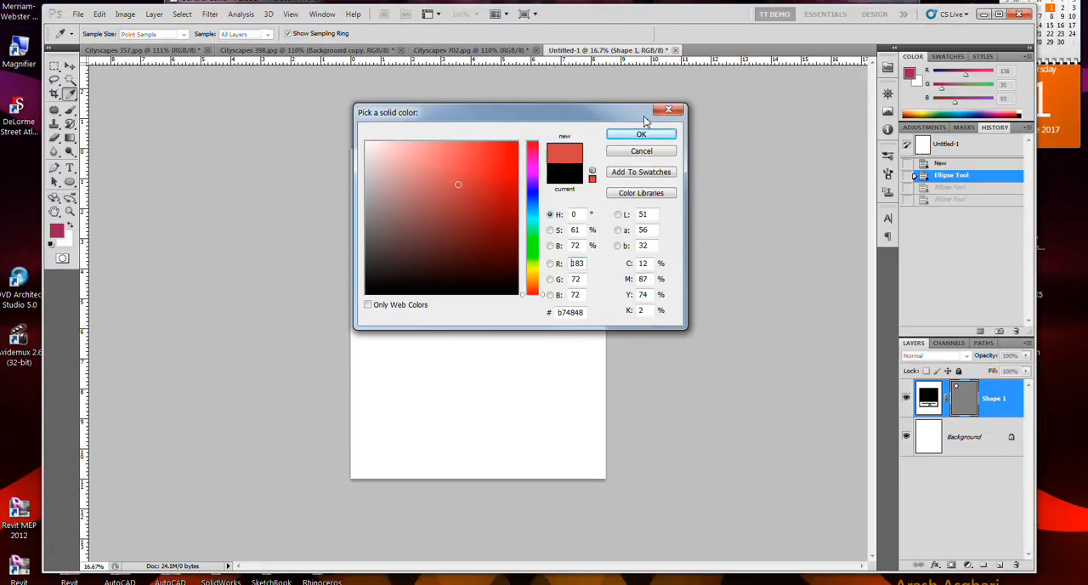
pyautogui.click(423, 185)
pyautogui.click(488, 189)
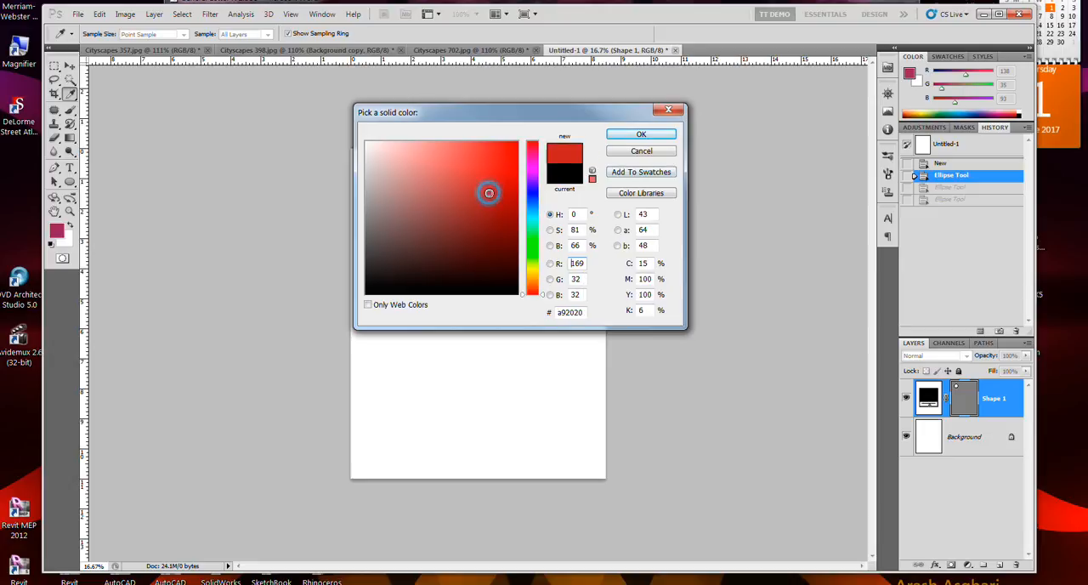
pyautogui.click(641, 135)
# Step: Try adding a second circle to the red shape layer, below the first circle
pyautogui.moveTo(378, 222); pyautogui.dragTo(431, 262)
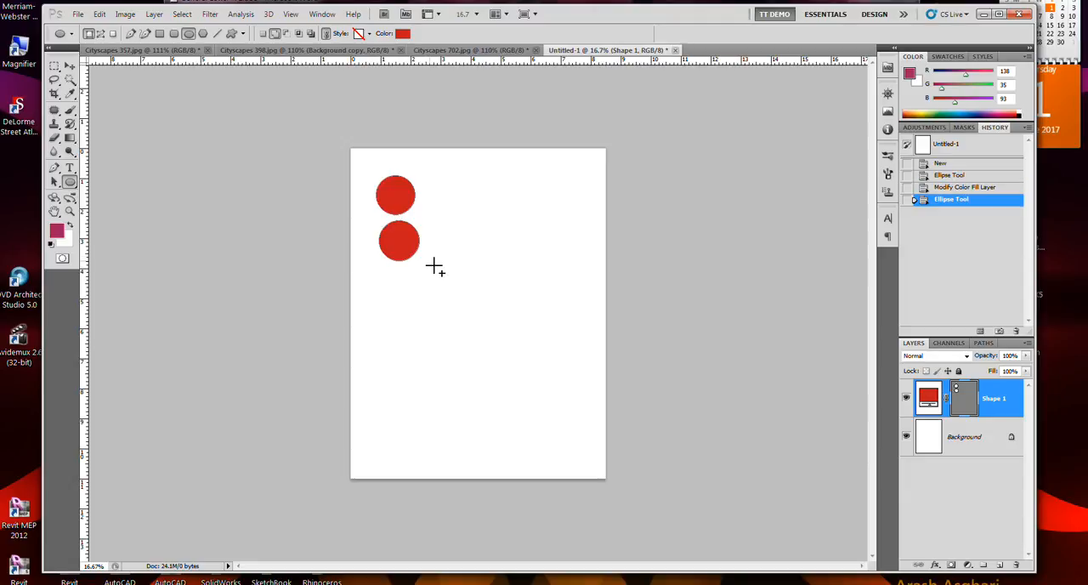
pyautogui.hotkey('ctrl', 'z')
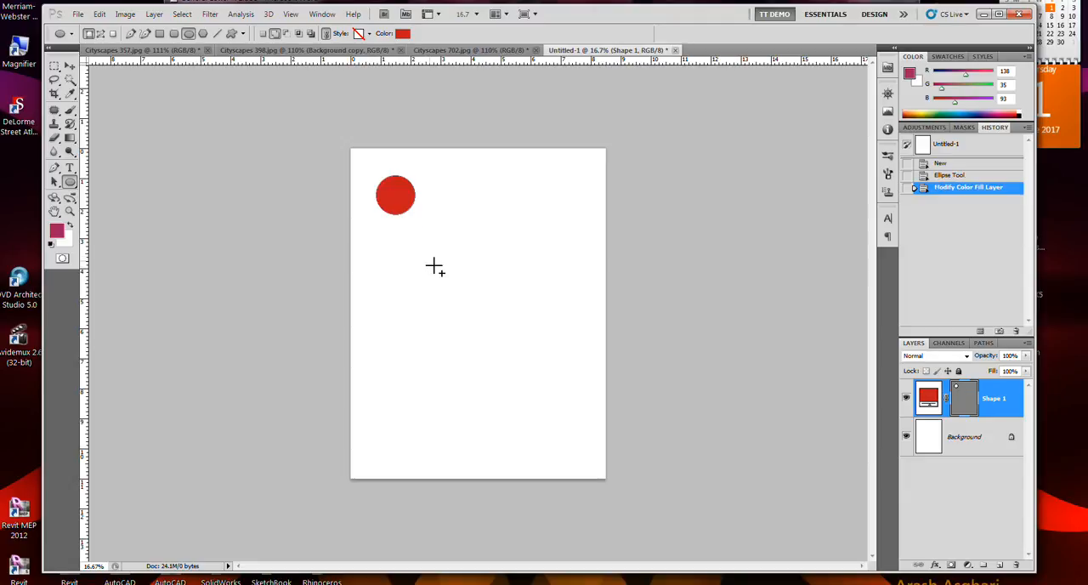
# Step: Draw a blue circle (RGB 35, 55, 138) on a new shape layer, overlapping the lower edge of the red circle
pyautogui.click(275, 36)
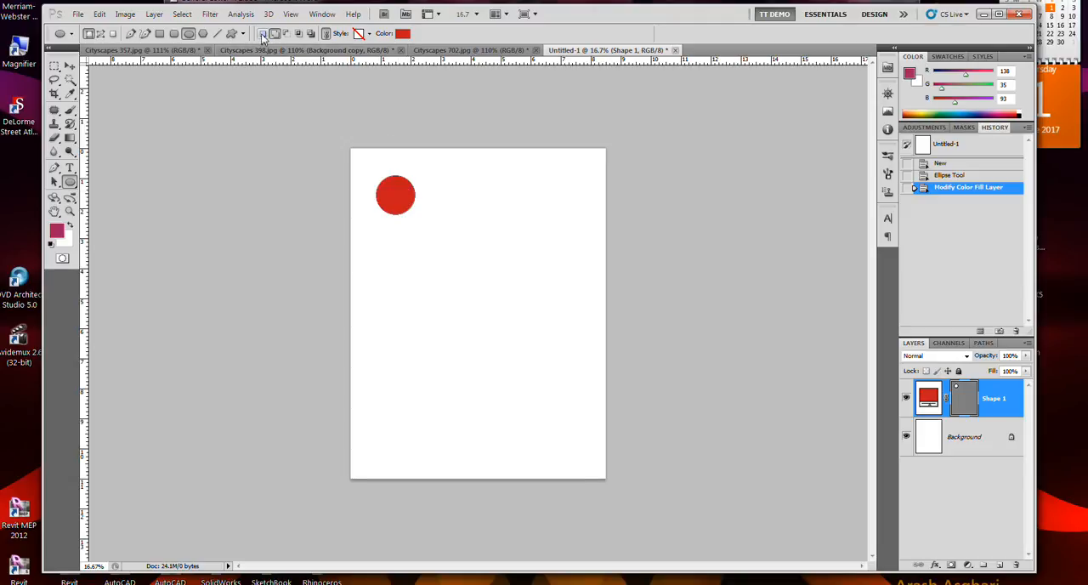
pyautogui.click(262, 35)
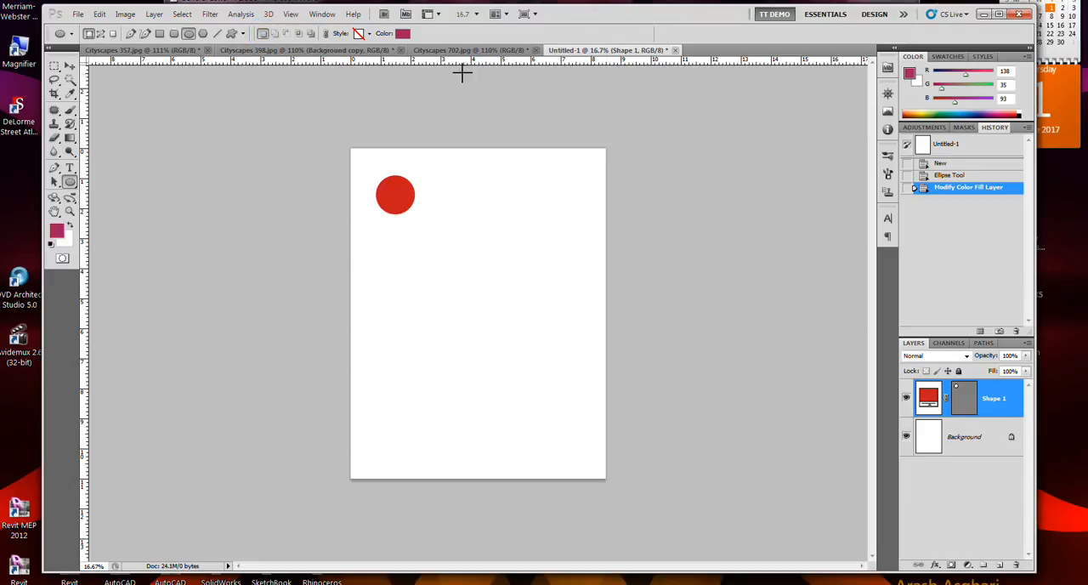
pyautogui.click(400, 35)
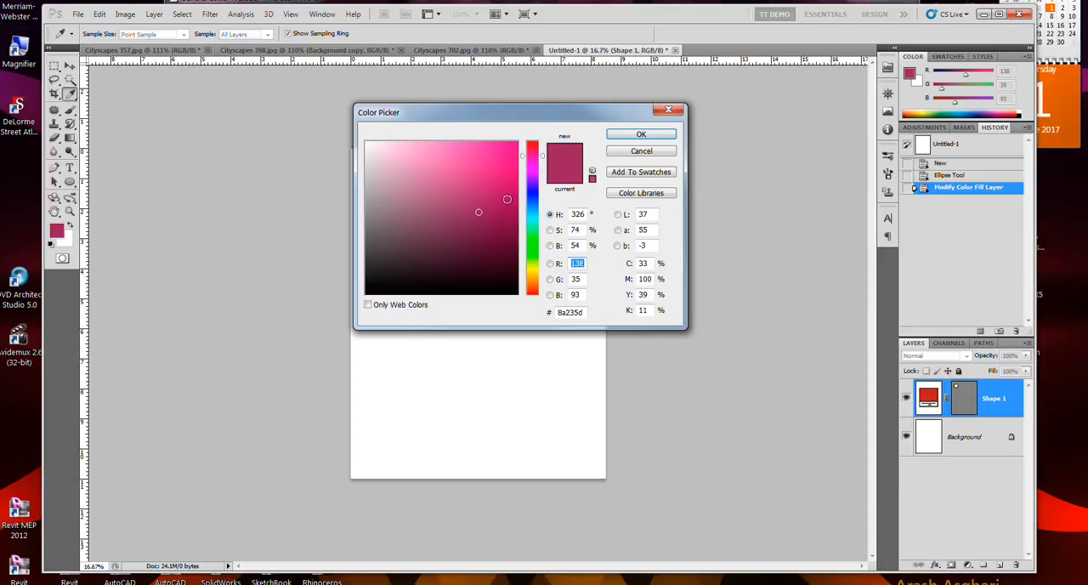
pyautogui.click(531, 199)
pyautogui.click(641, 135)
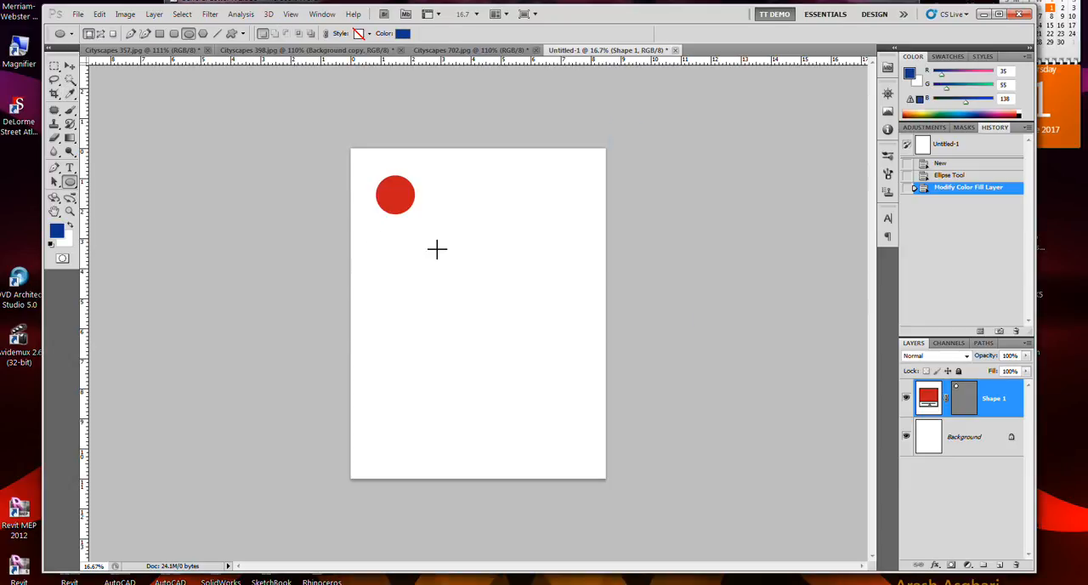
pyautogui.moveTo(374, 209); pyautogui.dragTo(414, 247)
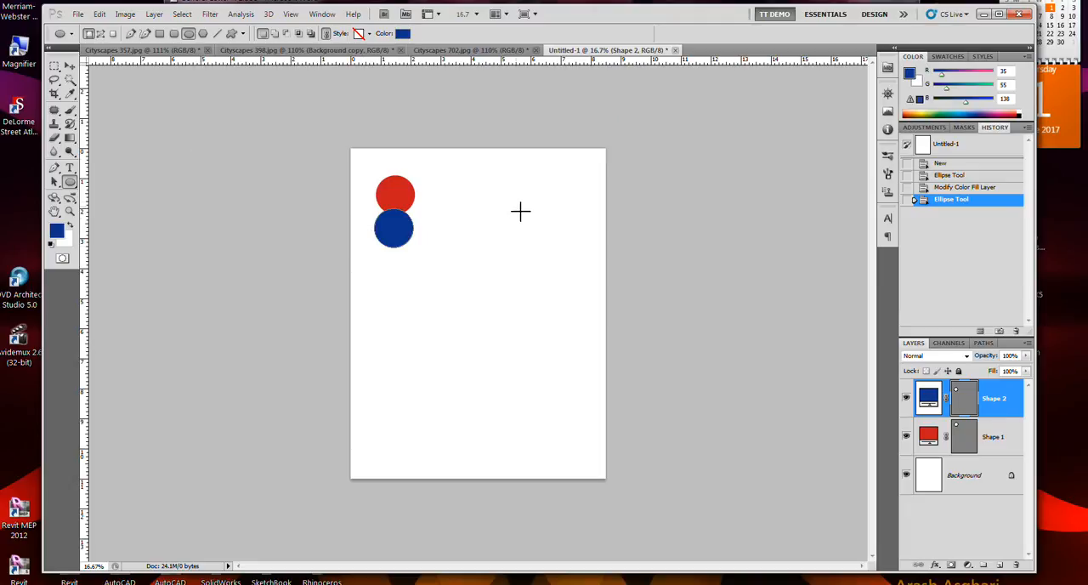
# Step: Draw a rounded square with a 10 px corner radius beside the red circle on a new shape layer
pyautogui.click(69, 182)
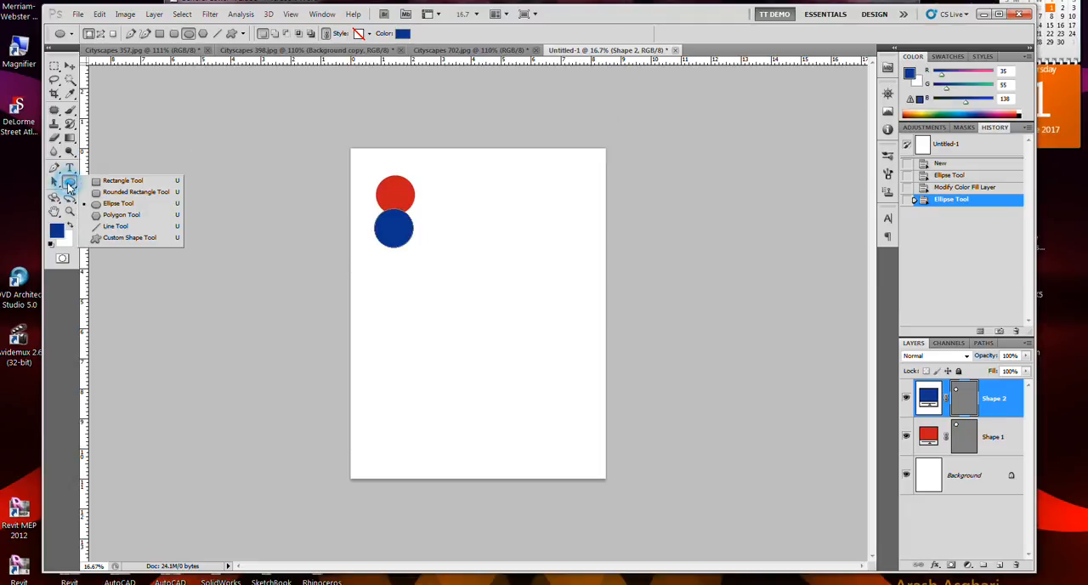
pyautogui.click(96, 192)
pyautogui.moveTo(484, 180); pyautogui.dragTo(562, 214)
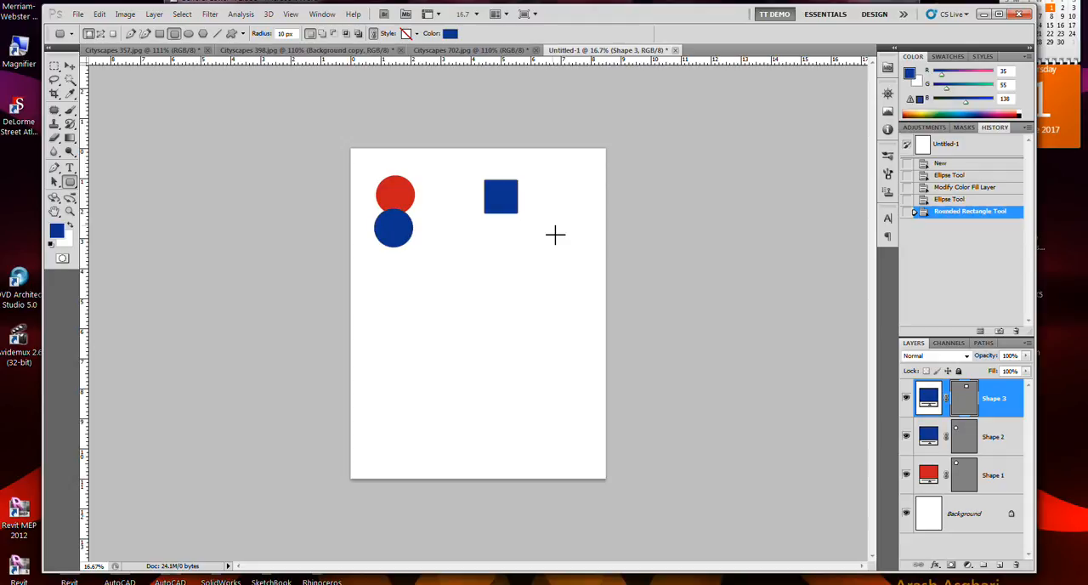
# Step: Set the rounded square's fill colour to green (238a2d)
pyautogui.press('i')
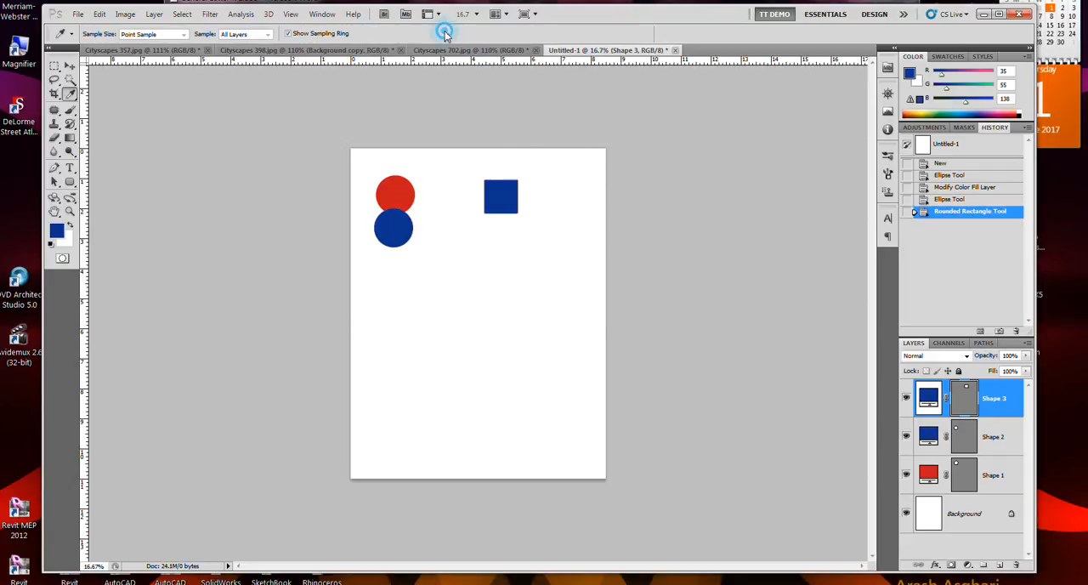
pyautogui.click(444, 32)
pyautogui.click(532, 241)
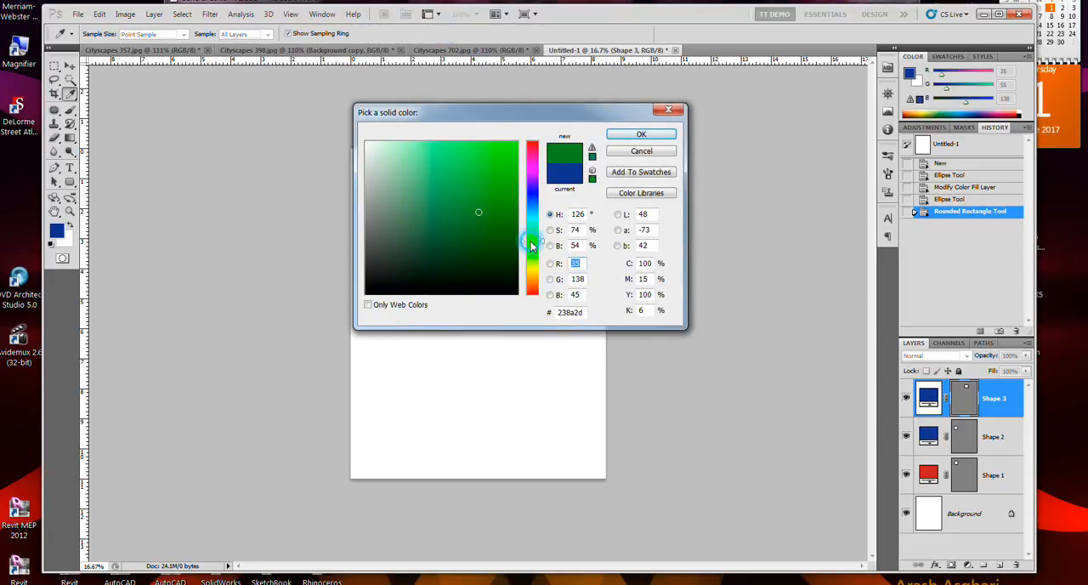
pyautogui.click(639, 136)
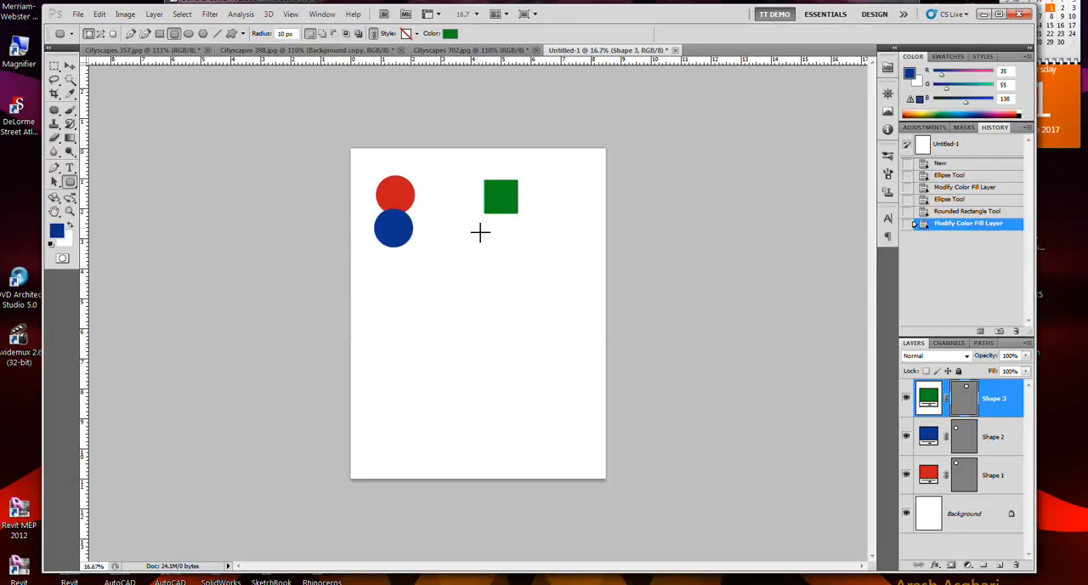
# Step: Try a wide green rounded rectangle with a 10 px radius below the green square
pyautogui.moveTo(464, 220); pyautogui.dragTo(583, 264)
pyautogui.moveTo(578, 263); pyautogui.dragTo(579, 263)
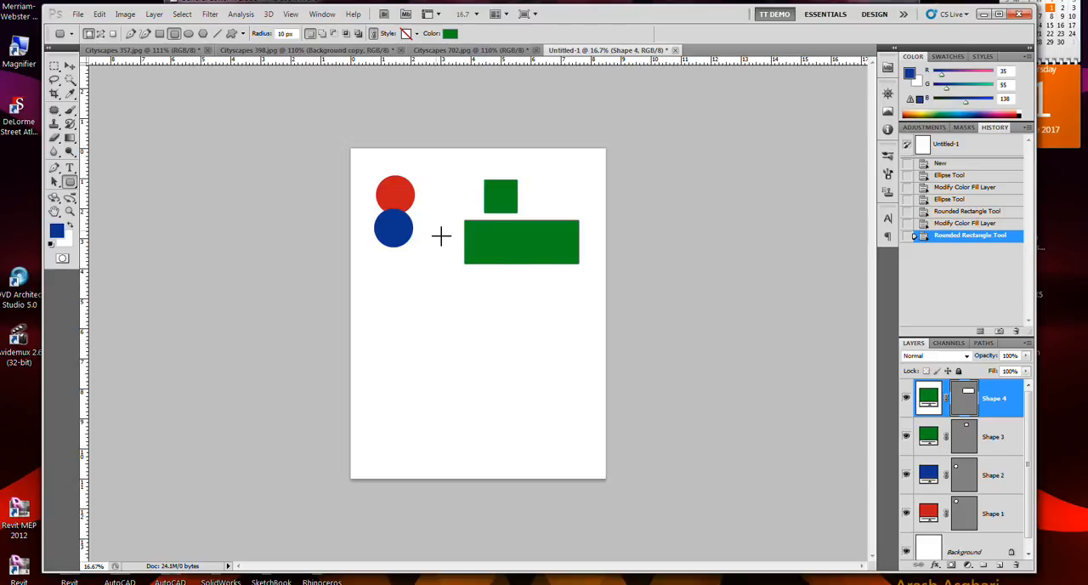
pyautogui.hotkey('ctrl', 'z')
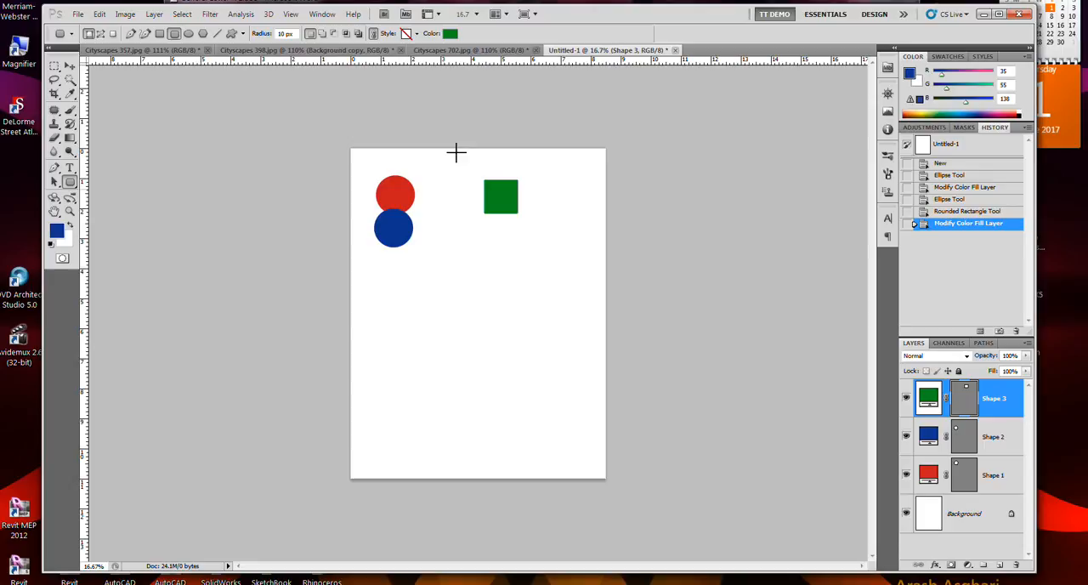
# Step: Try a yellow fill (d0ce21) on the rounded square and a wide rounded rectangle in the same colour below it
pyautogui.click(448, 35)
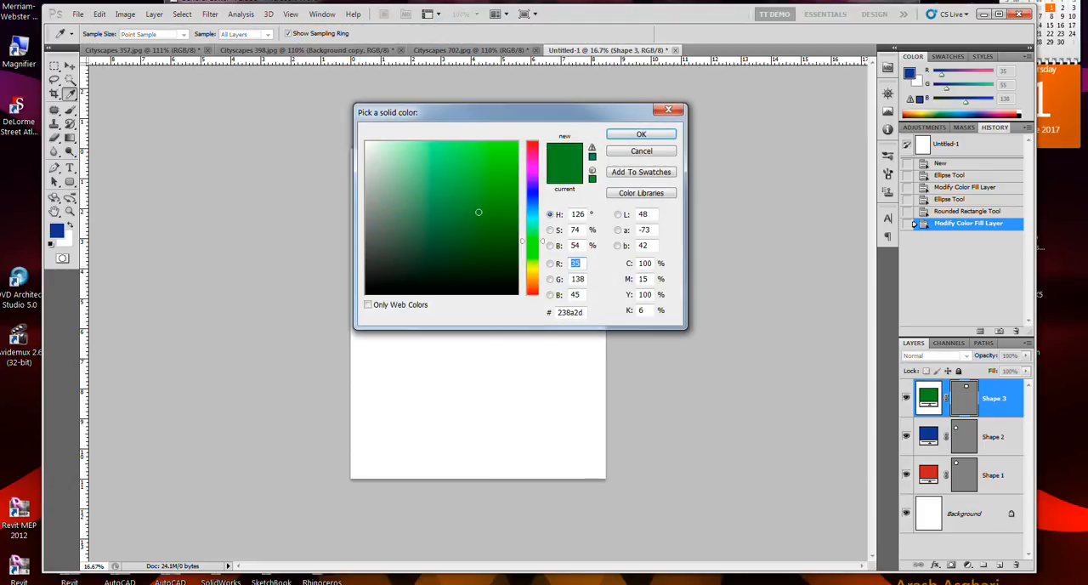
pyautogui.click(532, 288)
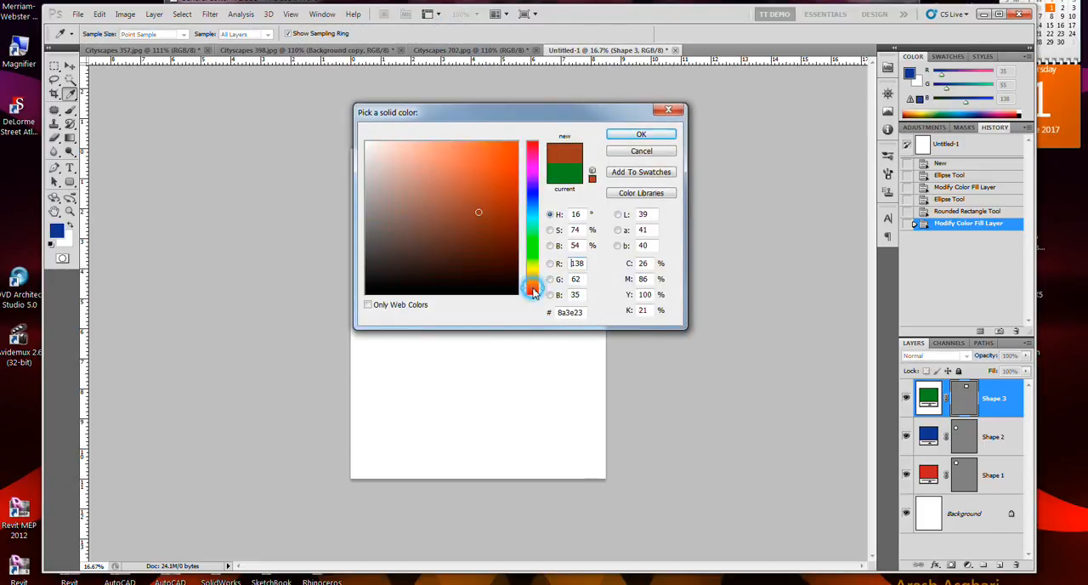
pyautogui.click(532, 268)
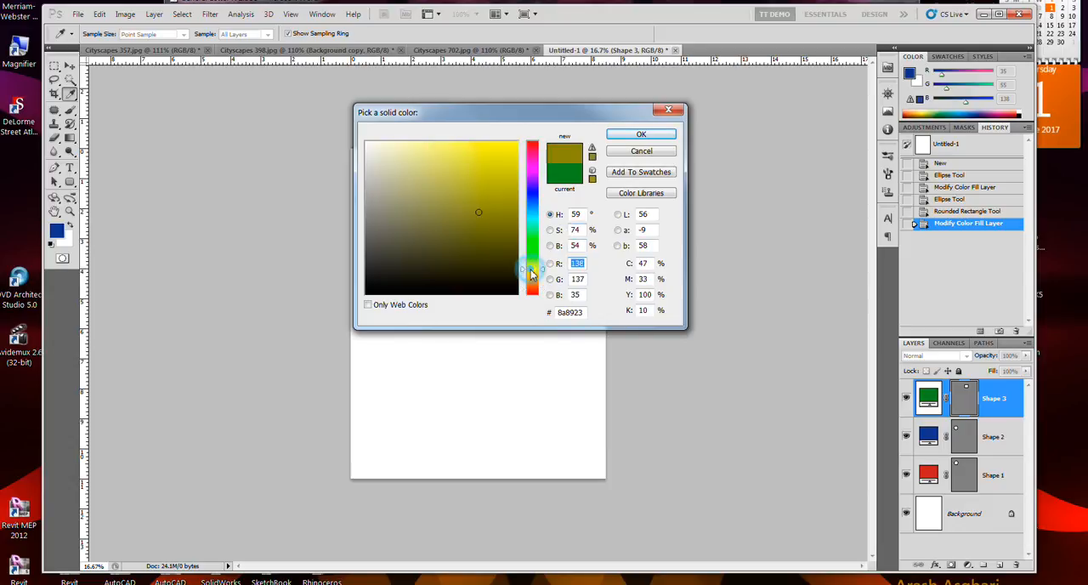
pyautogui.click(493, 169)
pyautogui.click(641, 135)
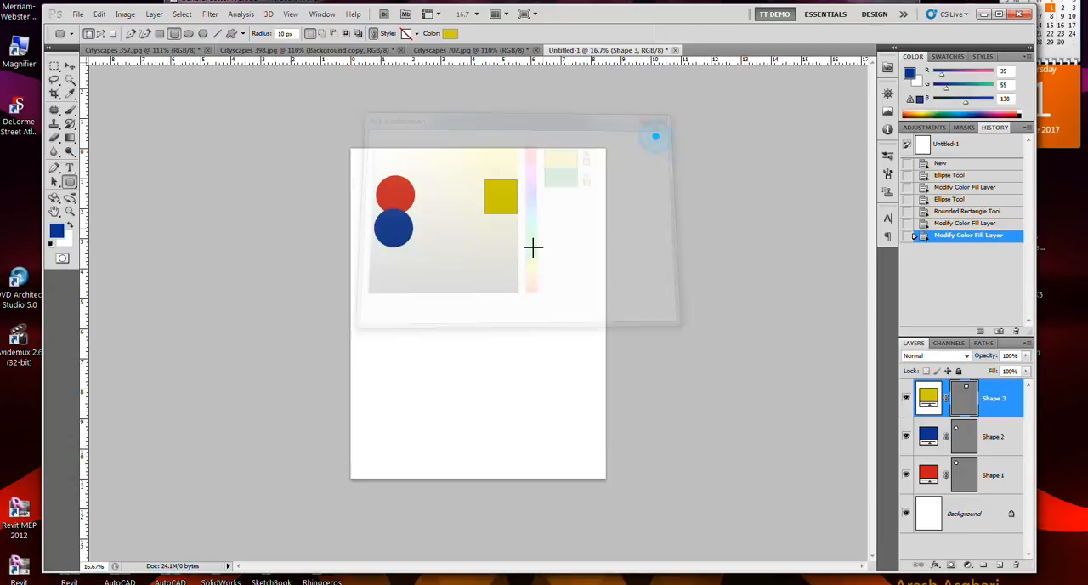
pyautogui.moveTo(462, 218); pyautogui.dragTo(545, 253)
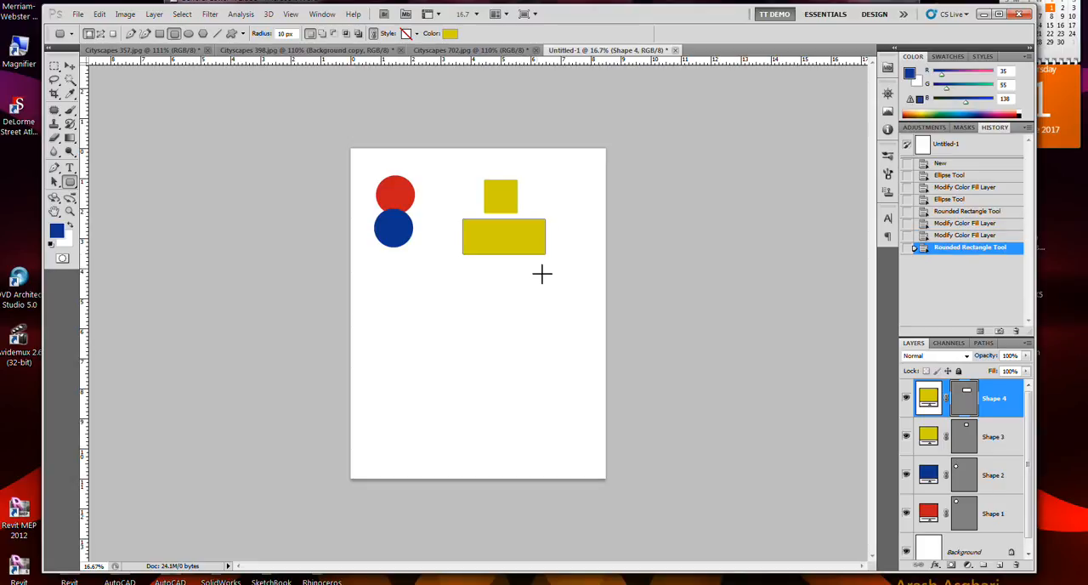
pyautogui.hotkey('ctrl', 'z')
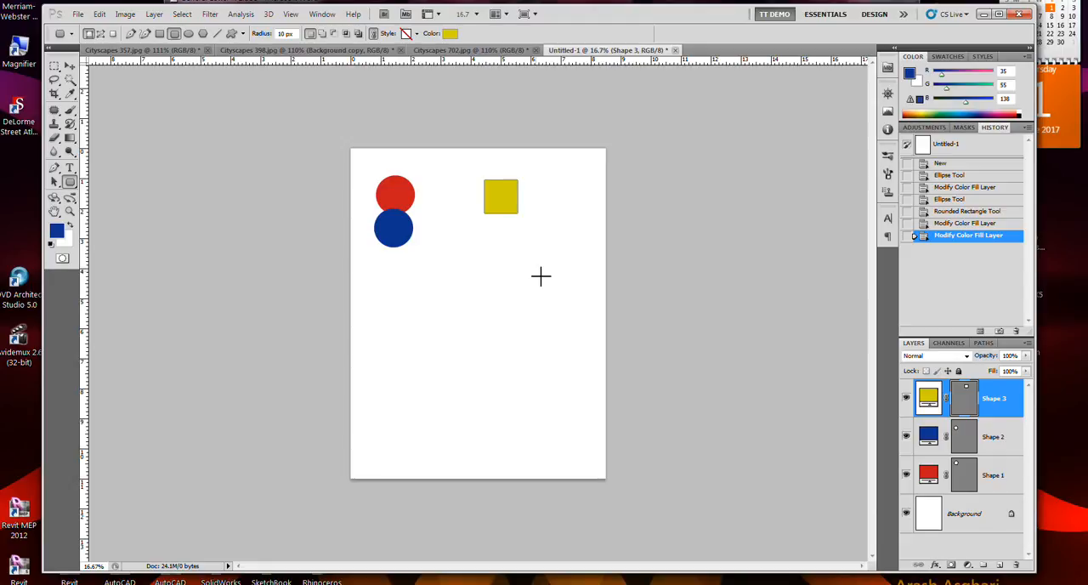
# Step: Try a blue fill on the rounded square, and undo the fill changes back to green
pyautogui.click(450, 33)
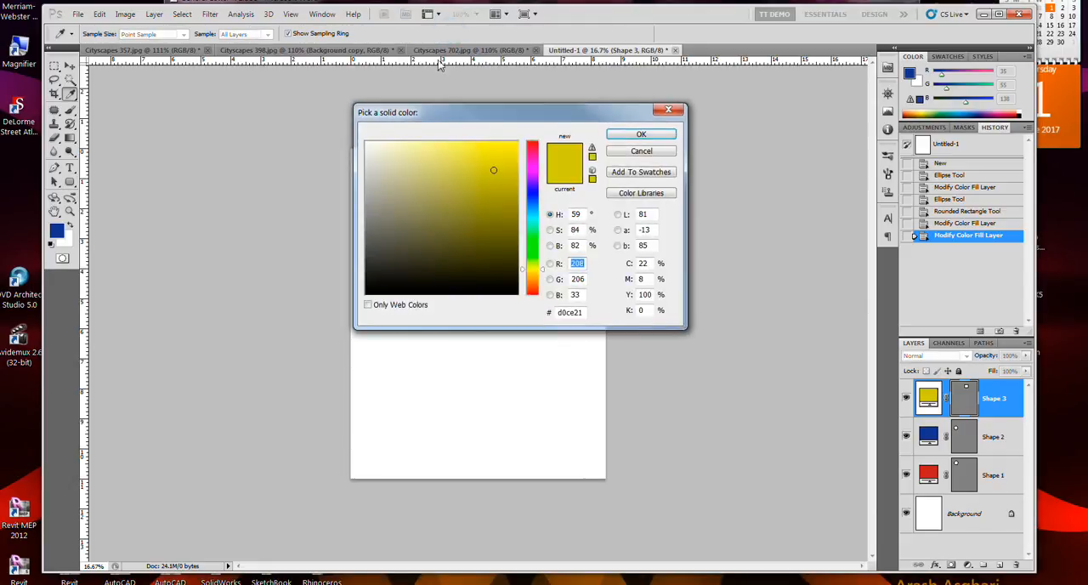
pyautogui.click(534, 198)
pyautogui.click(648, 134)
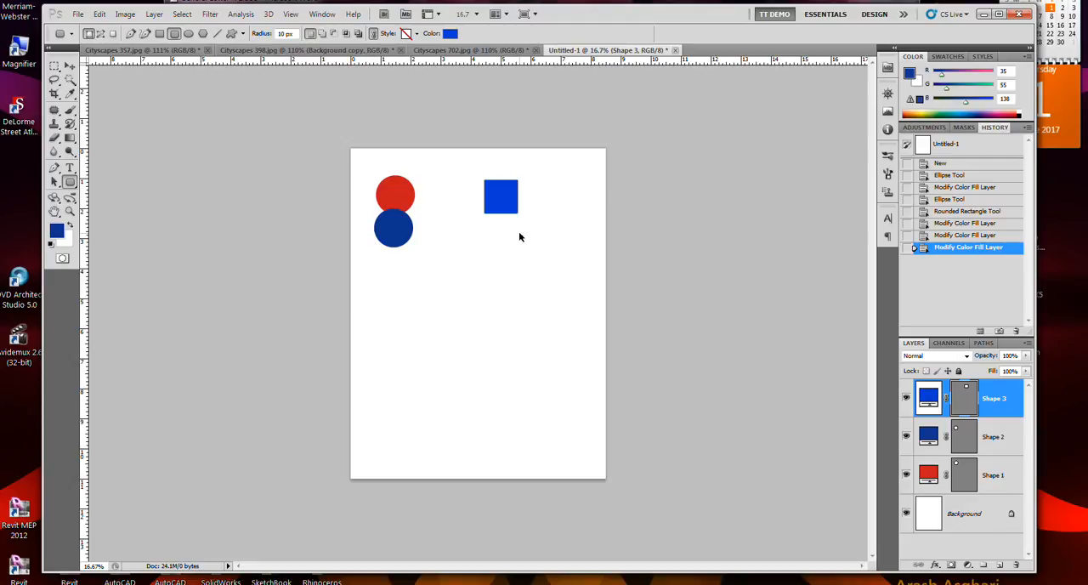
pyautogui.hotkey('ctrl', 'z')
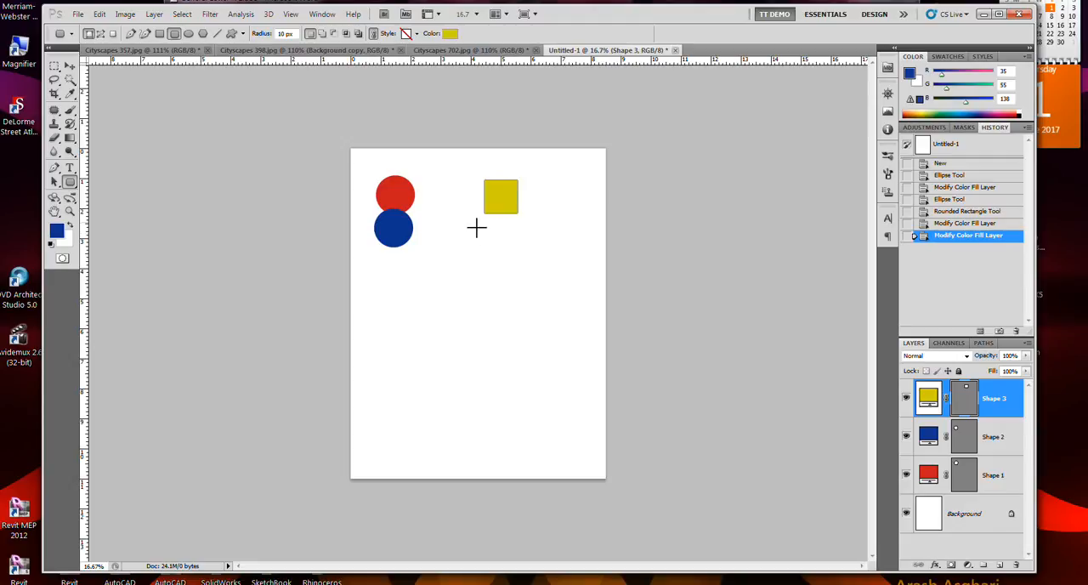
pyautogui.hotkey('ctrl', 'z')
pyautogui.hotkey('ctrl', 'z')
pyautogui.hotkey('ctrl', 'z')
pyautogui.hotkey('ctrl', 'alt', 'z')
pyautogui.hotkey('ctrl', 'alt', 'z')
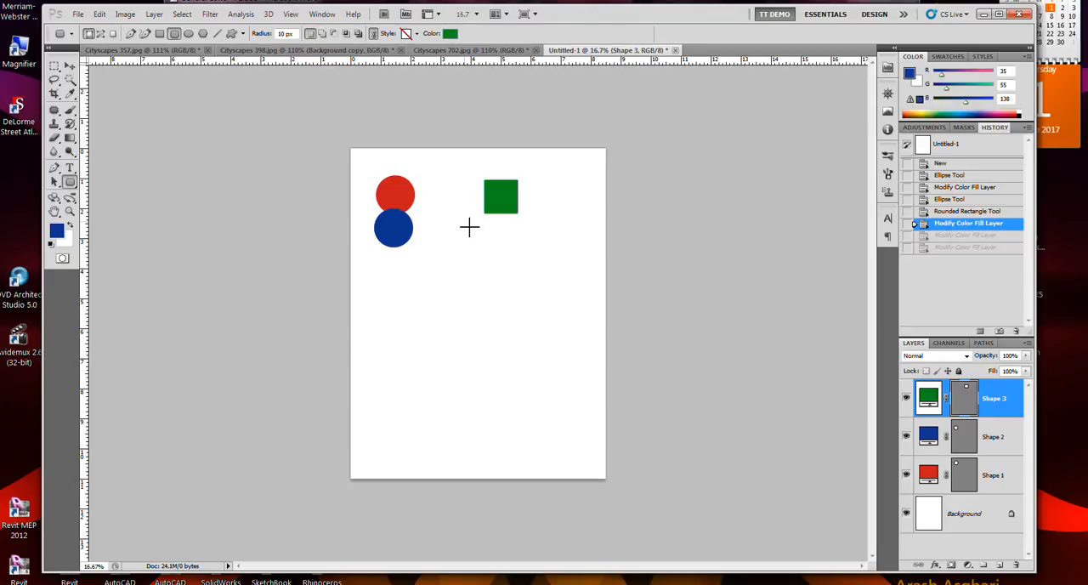
# Step: Draw a wide rounded rectangle with a 10 px radius below the green square on a new shape layer and fill it olive (8a8623)
pyautogui.moveTo(464, 221); pyautogui.dragTo(548, 252)
pyautogui.click(450, 33)
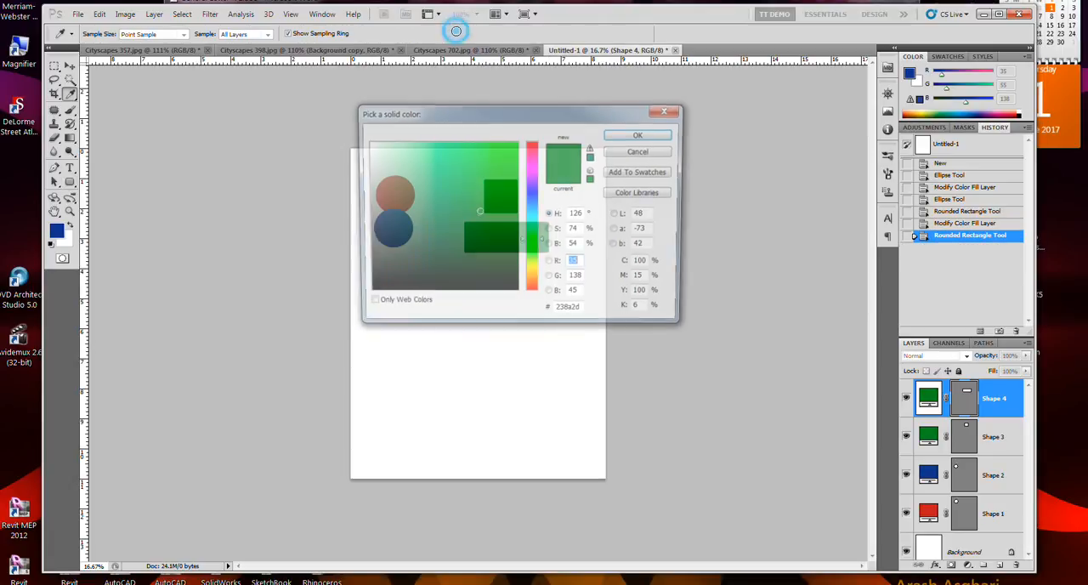
pyautogui.click(532, 270)
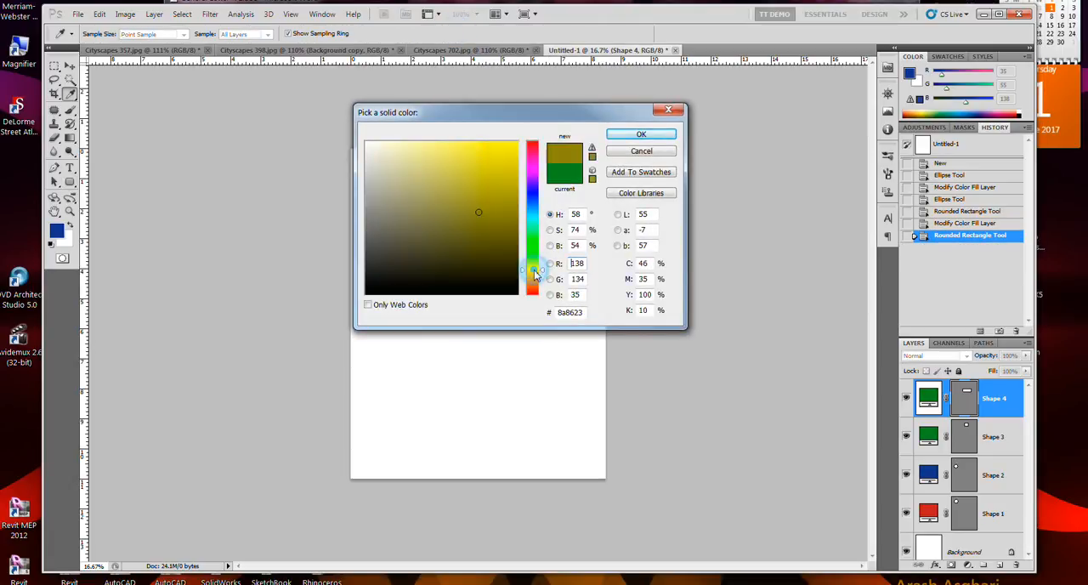
pyautogui.click(641, 136)
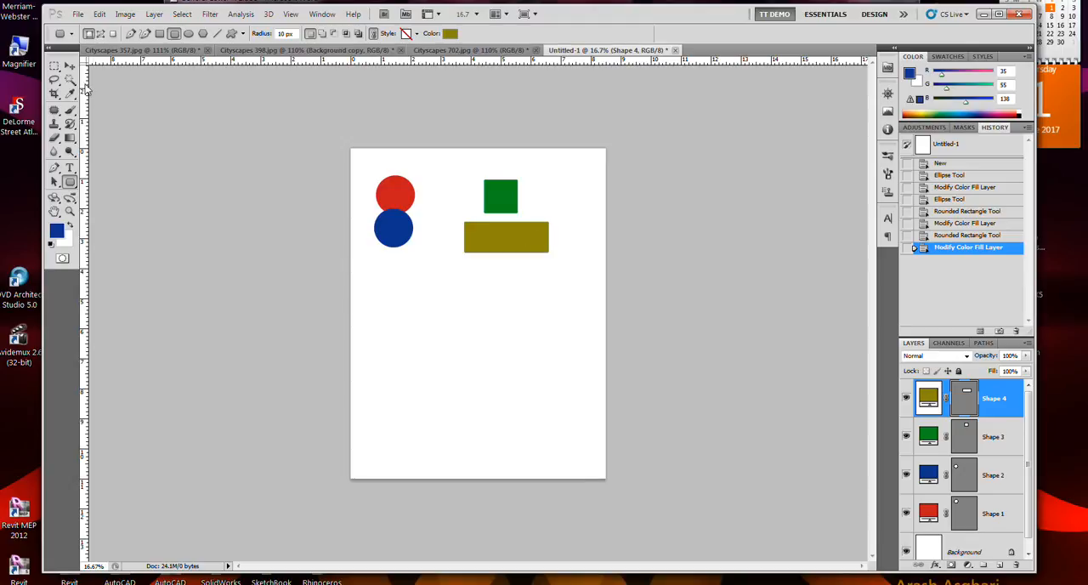
# Step: Move the olive rectangle up until it touches the lower edge of the green square
pyautogui.click(71, 66)
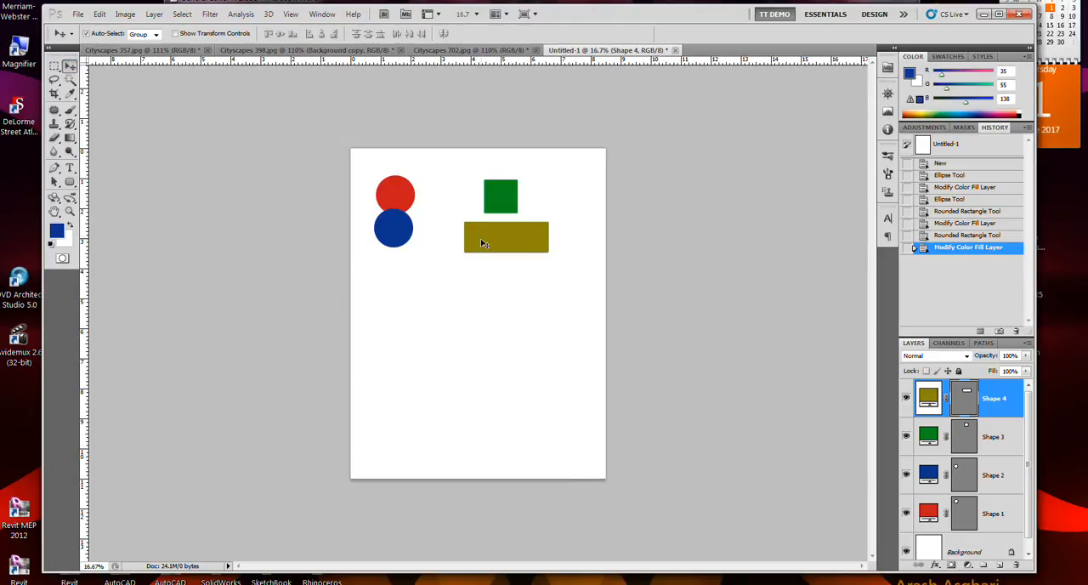
pyautogui.moveTo(479, 242)
pyautogui.mouseDown()
pyautogui.moveTo(473, 217)
pyautogui.moveTo(481, 235)
pyautogui.moveTo(478, 226)
pyautogui.mouseUp()
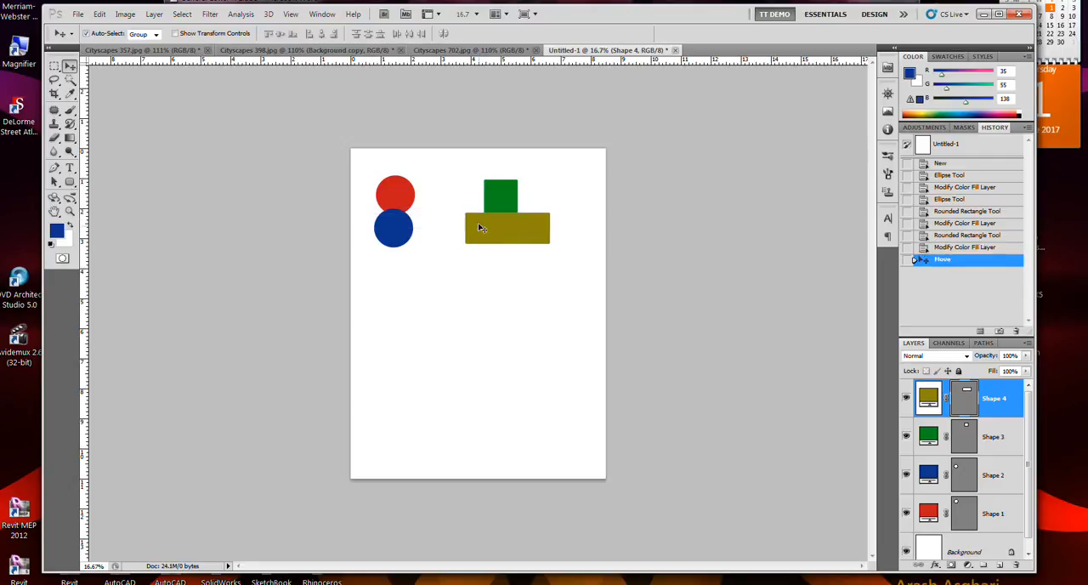
pyautogui.click(293, 15)
pyautogui.moveTo(339, 219)
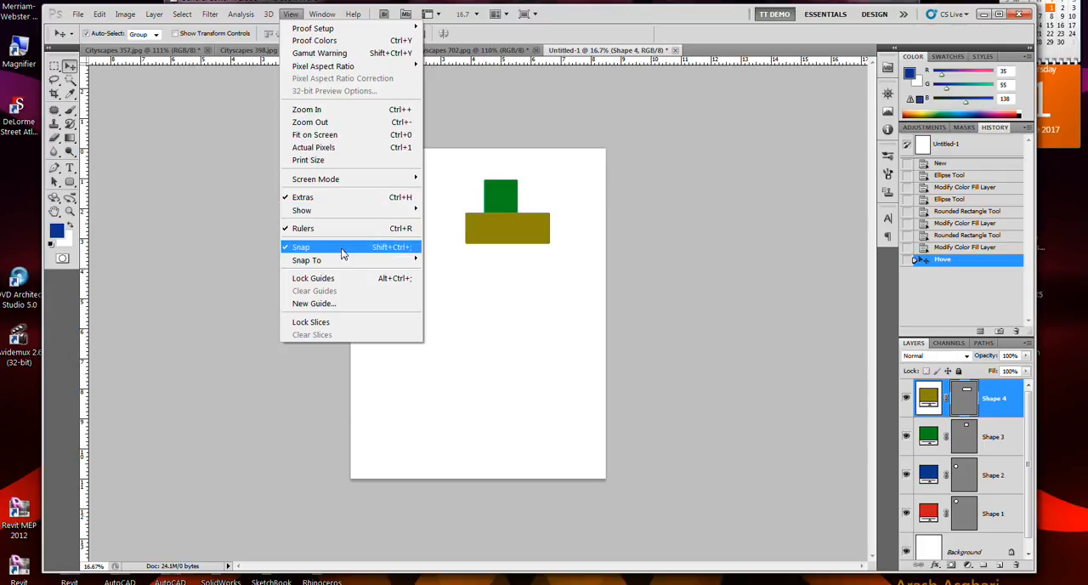
pyautogui.moveTo(358, 181)
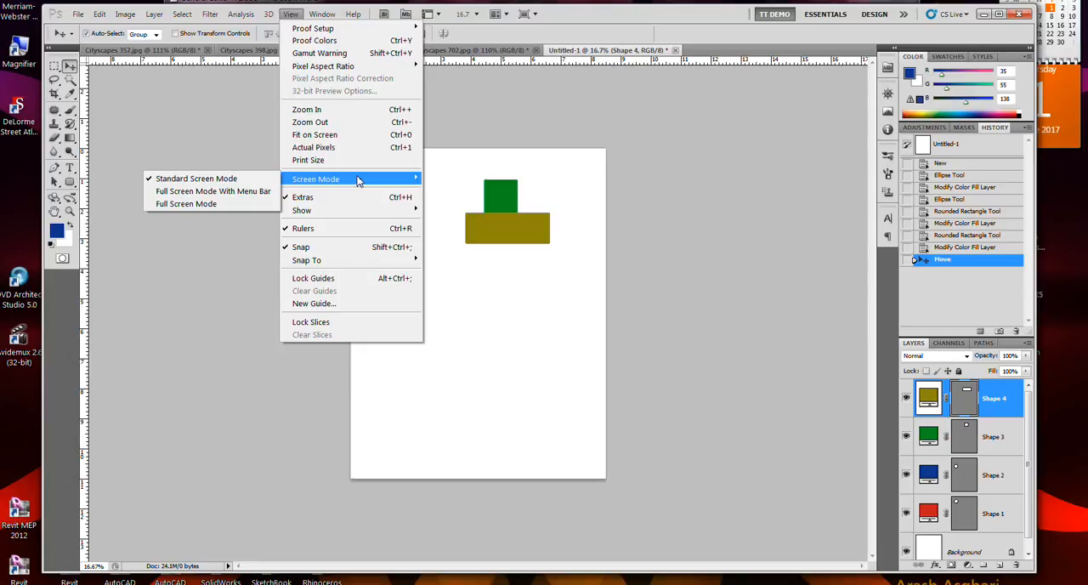
pyautogui.moveTo(368, 259)
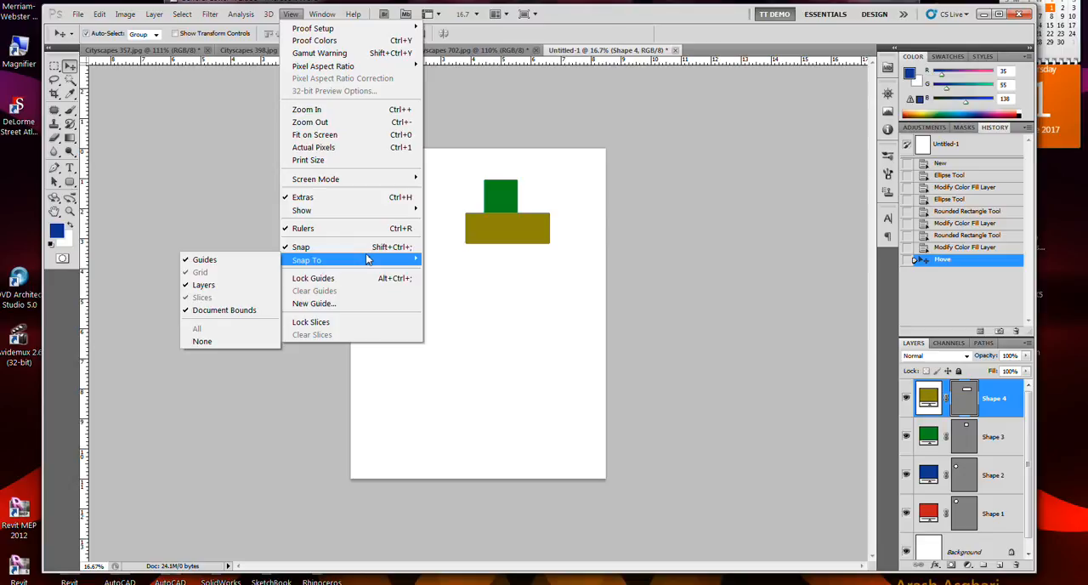
pyautogui.click(594, 17)
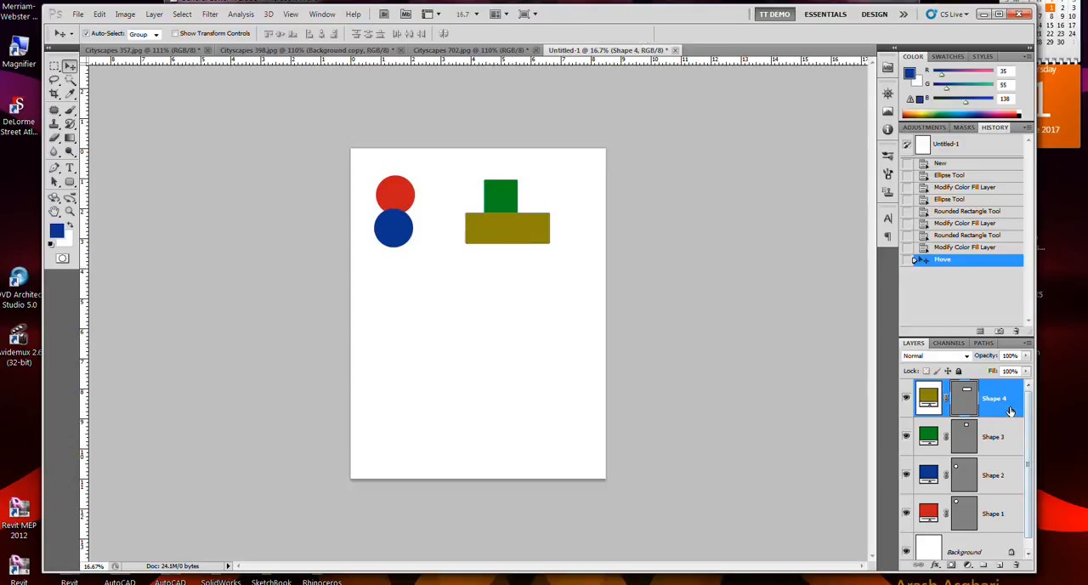
# Step: Hide and show the olive rectangle and green square layers to check that each shape sits on its own layer
pyautogui.click(906, 399)
pyautogui.click(905, 435)
pyautogui.click(906, 436)
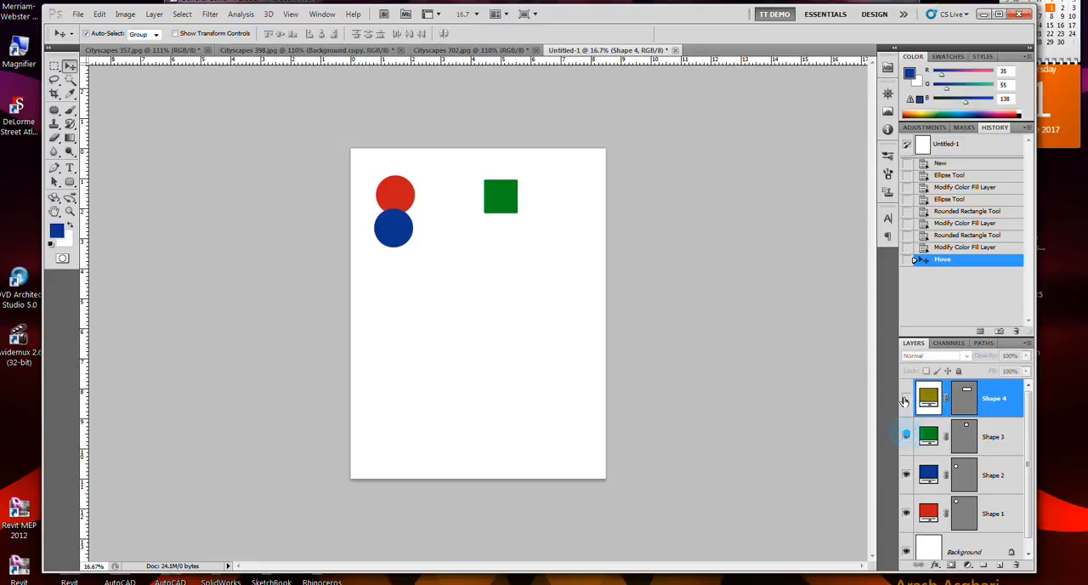
pyautogui.click(906, 399)
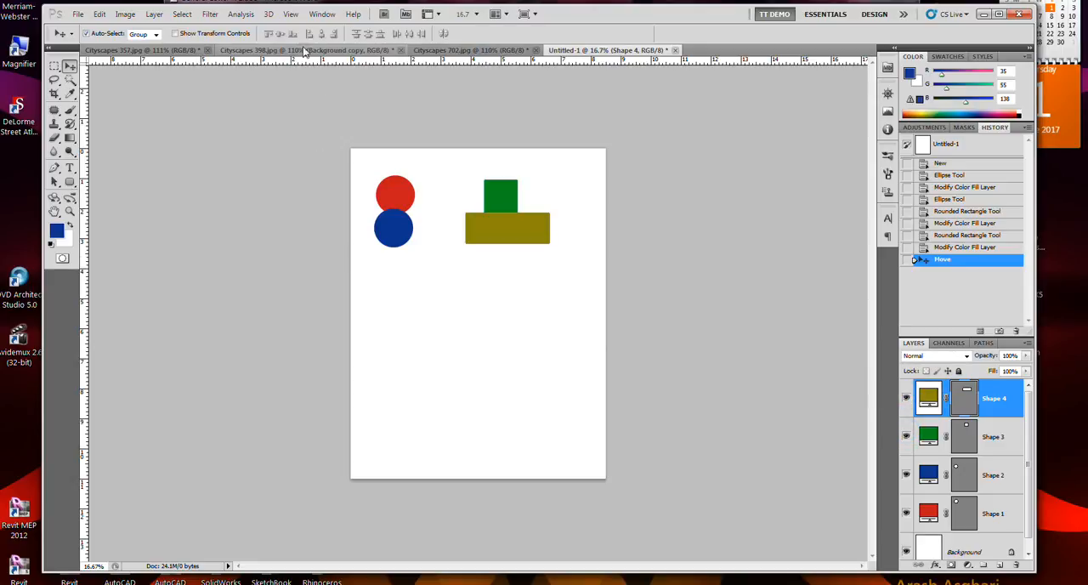
# Step: Add two five-sided polygons to the olive rectangle's shape area, side by side over its lower edge
pyautogui.click(69, 184)
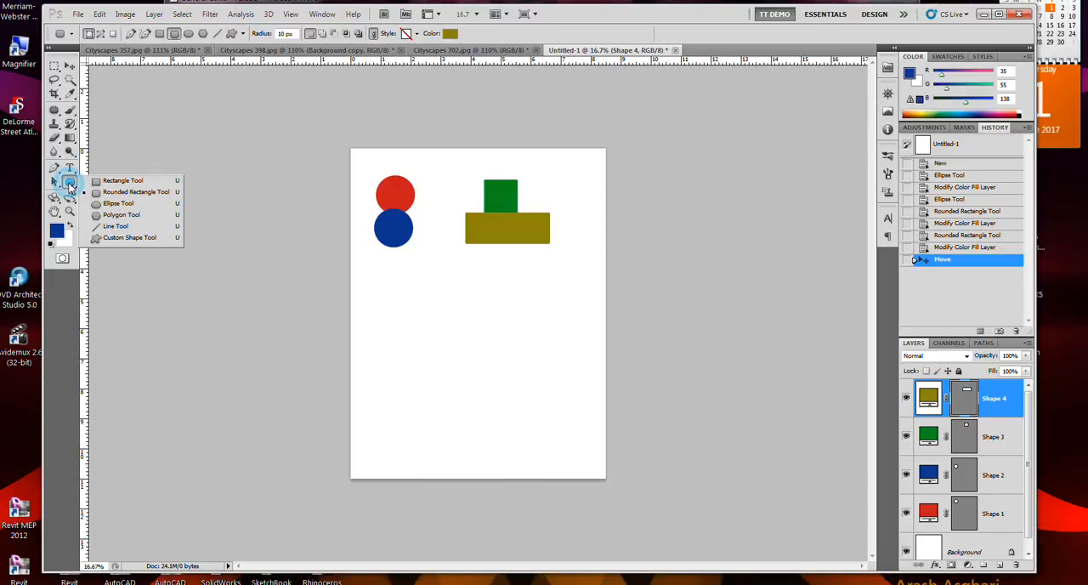
pyautogui.click(127, 217)
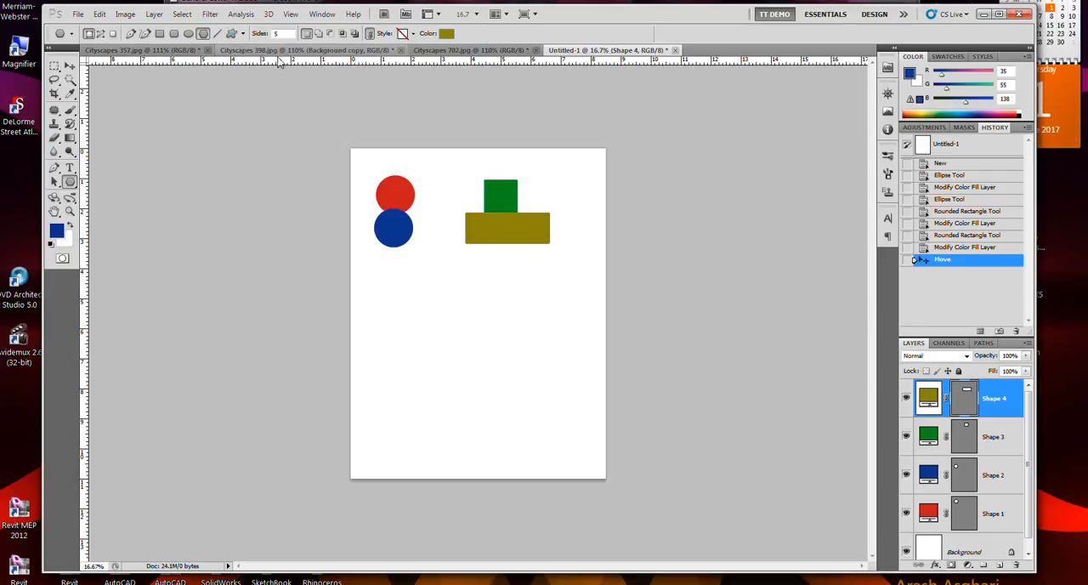
pyautogui.click(319, 34)
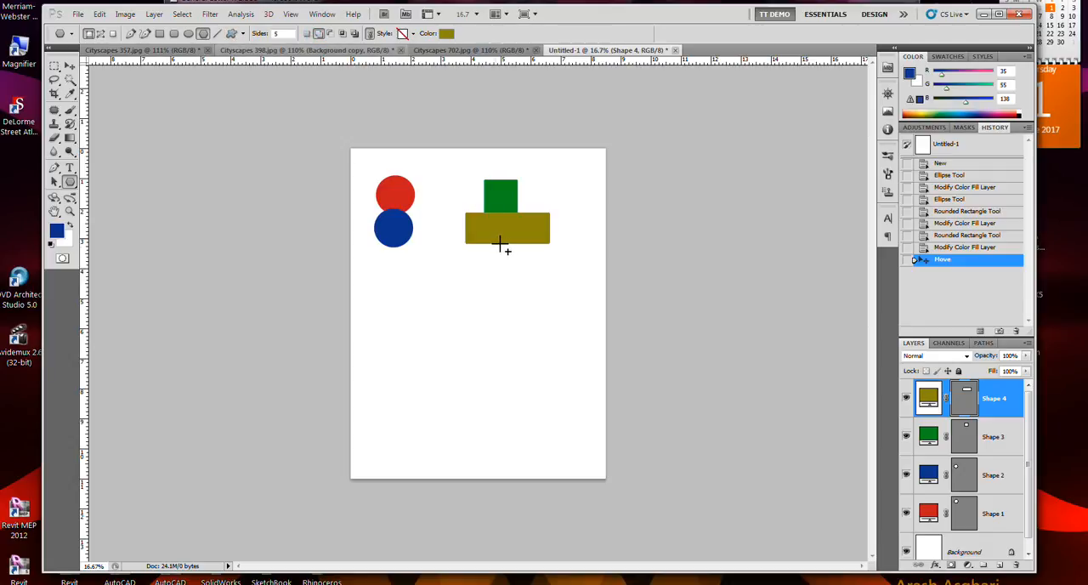
pyautogui.moveTo(487, 239); pyautogui.dragTo(503, 261)
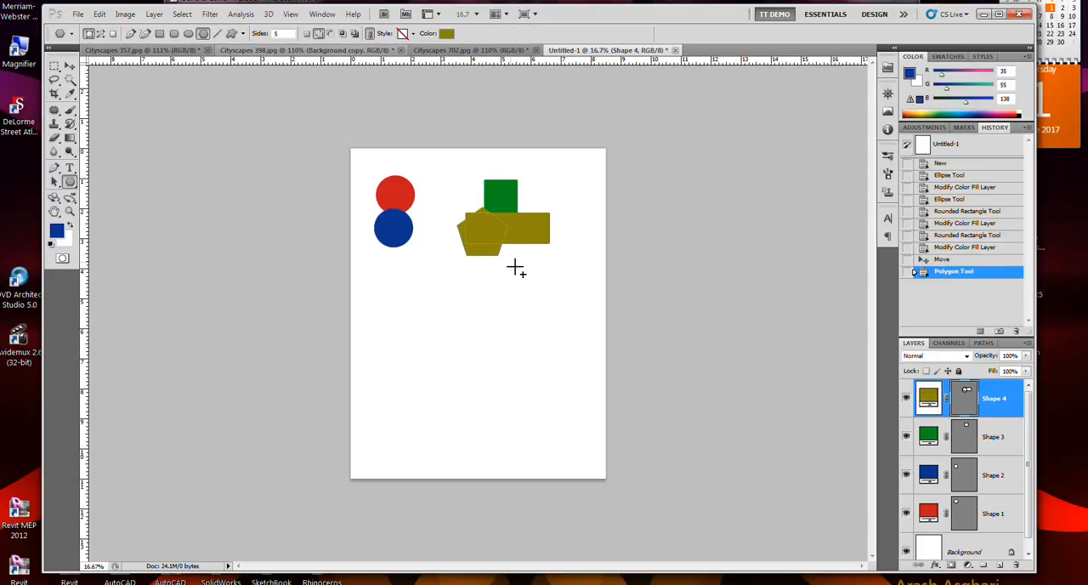
pyautogui.moveTo(519, 233); pyautogui.dragTo(532, 265)
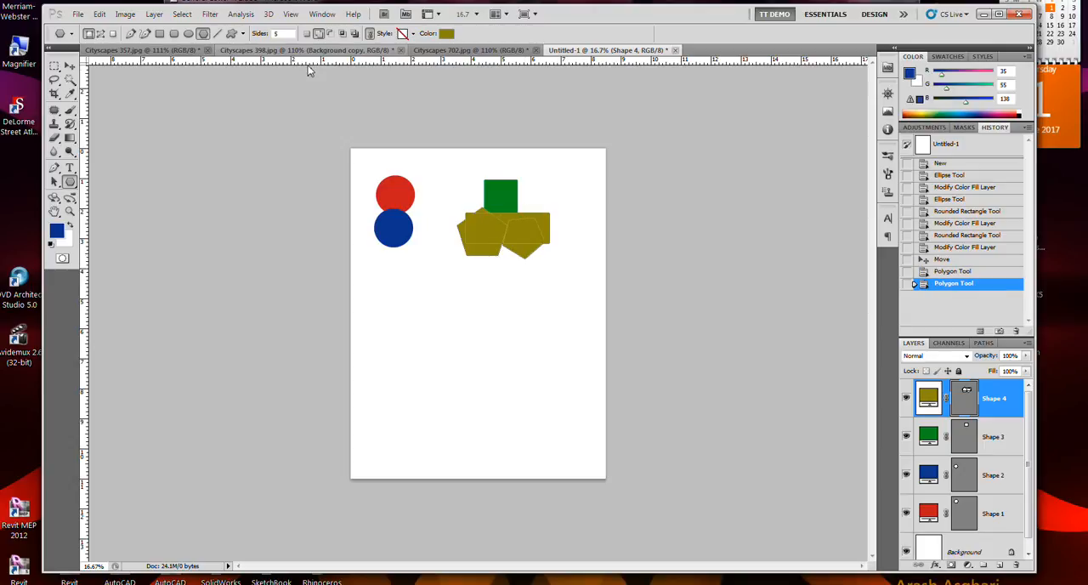
# Step: Set the Polygon tool's number of sides to 3
pyautogui.click(283, 33)
pyautogui.write('8')
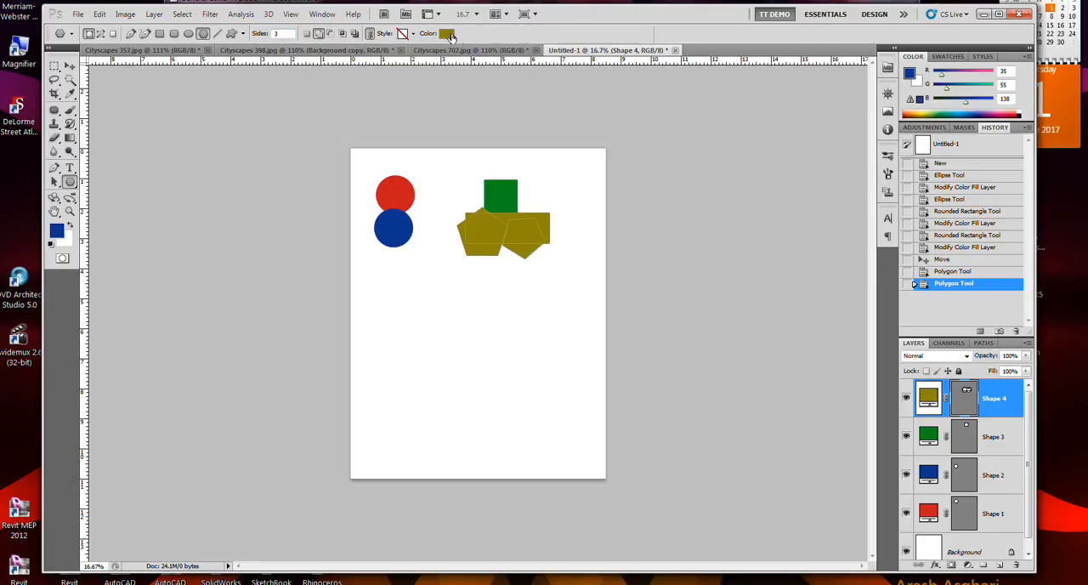
# Step: Try a blue fill (235b8a) on the combined olive shape and undo it
pyautogui.click(446, 33)
pyautogui.click(530, 209)
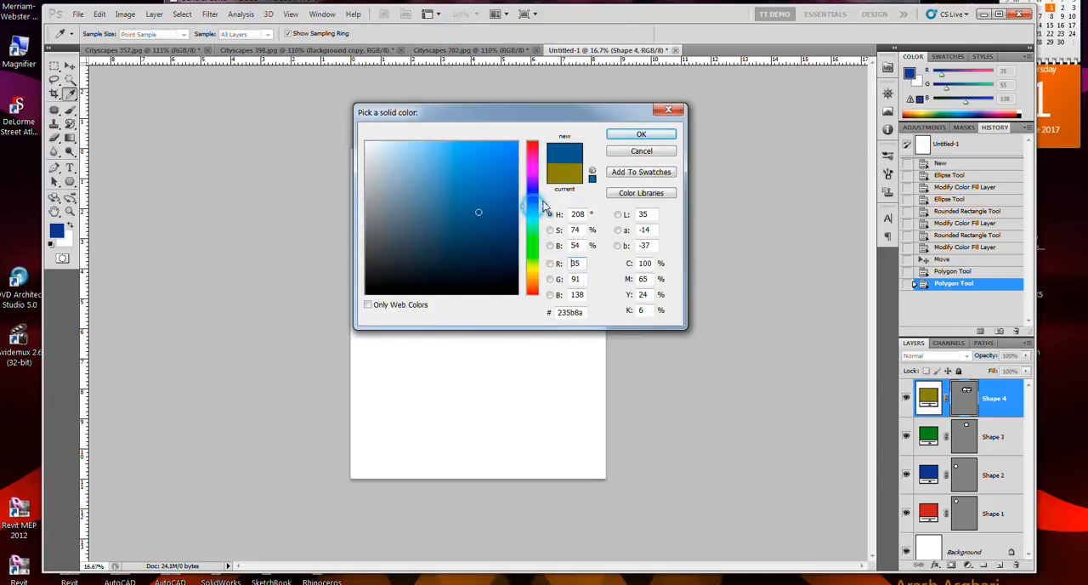
pyautogui.click(633, 136)
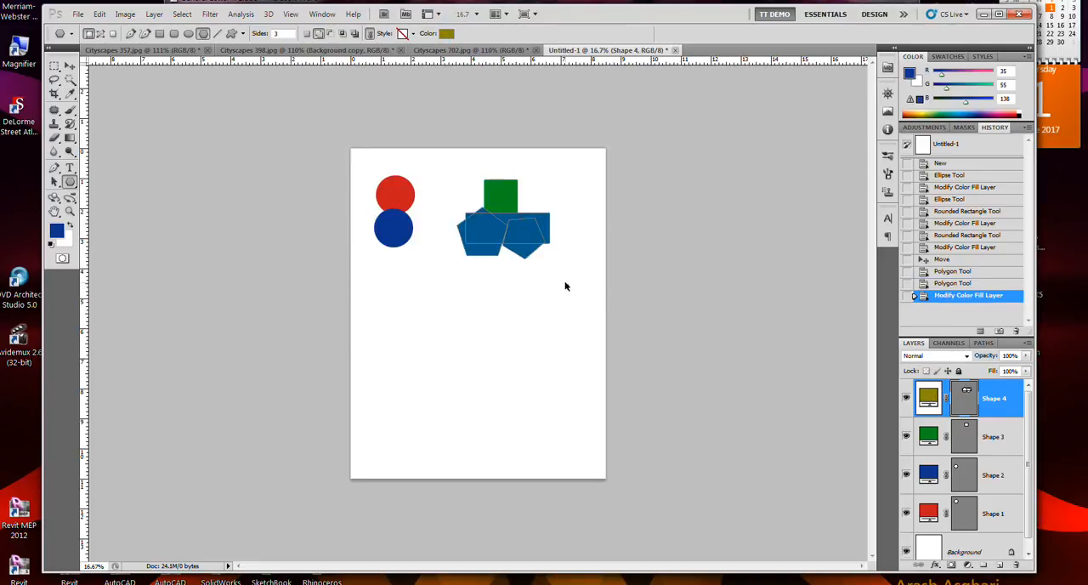
pyautogui.hotkey('ctrl', 'z')
# Step: Try adding a triangle to the olive shape and moving the combined shape, and undo both
pyautogui.moveTo(499, 242); pyautogui.dragTo(536, 271)
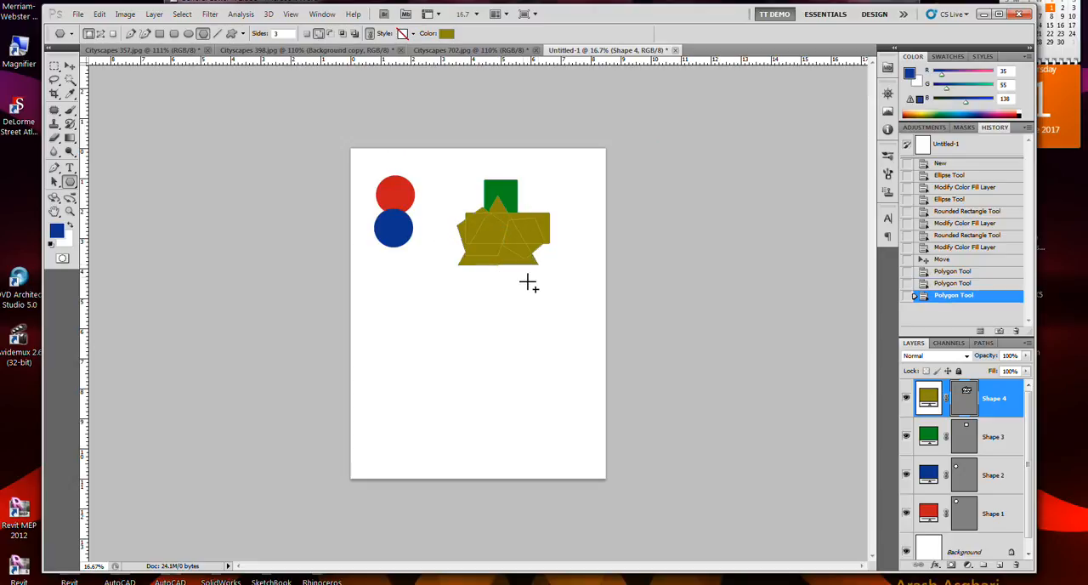
pyautogui.click(70, 66)
pyautogui.click(505, 266)
pyautogui.moveTo(505, 270)
pyautogui.mouseDown()
pyautogui.moveTo(505, 284)
pyautogui.moveTo(512, 271)
pyautogui.mouseUp()
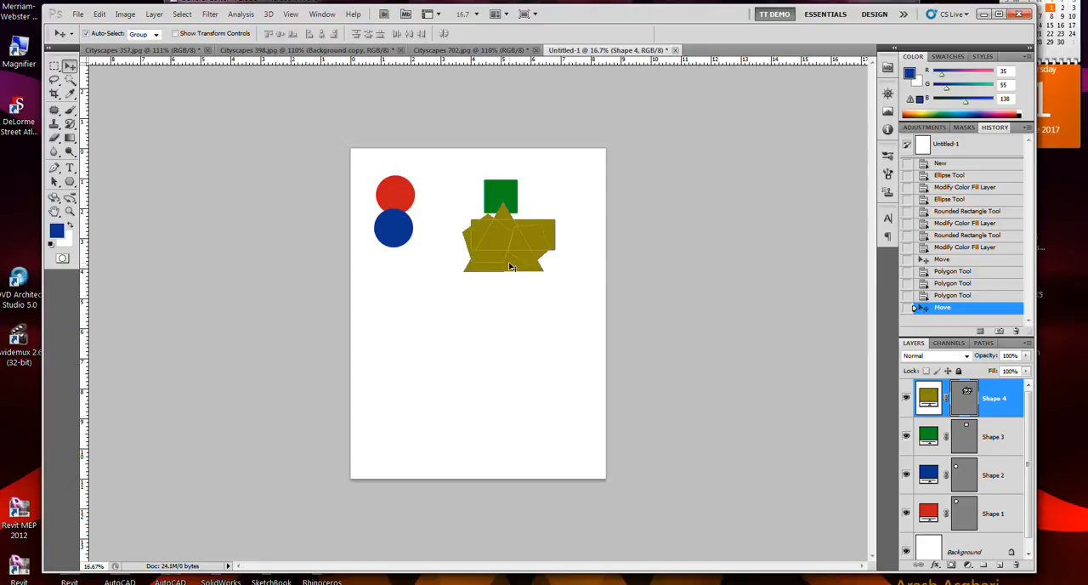
pyautogui.hotkey('ctrl', 'z')
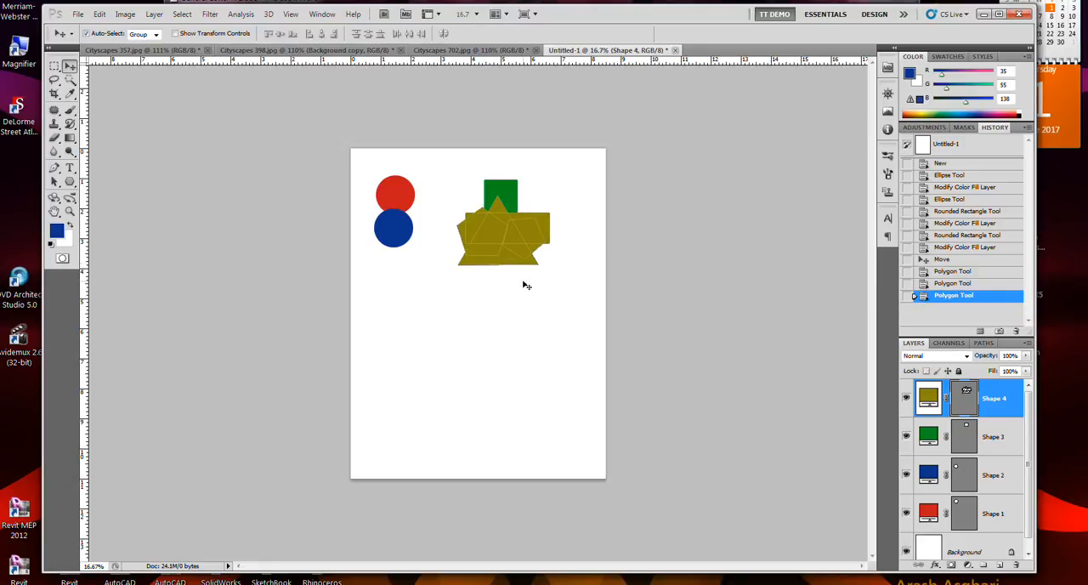
pyautogui.hotkey('ctrl', 'alt', 'z')
# Step: Deselect the layers and draw a blue triangle pointing down below the olive shape on a new shape layer
pyautogui.moveTo(490, 274); pyautogui.dragTo(535, 316)
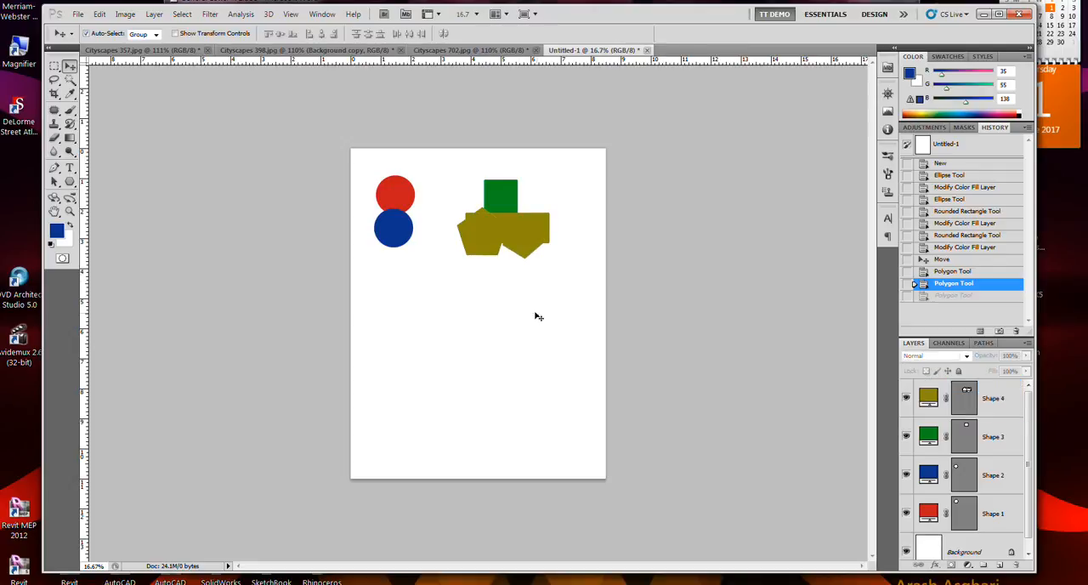
pyautogui.click(69, 181)
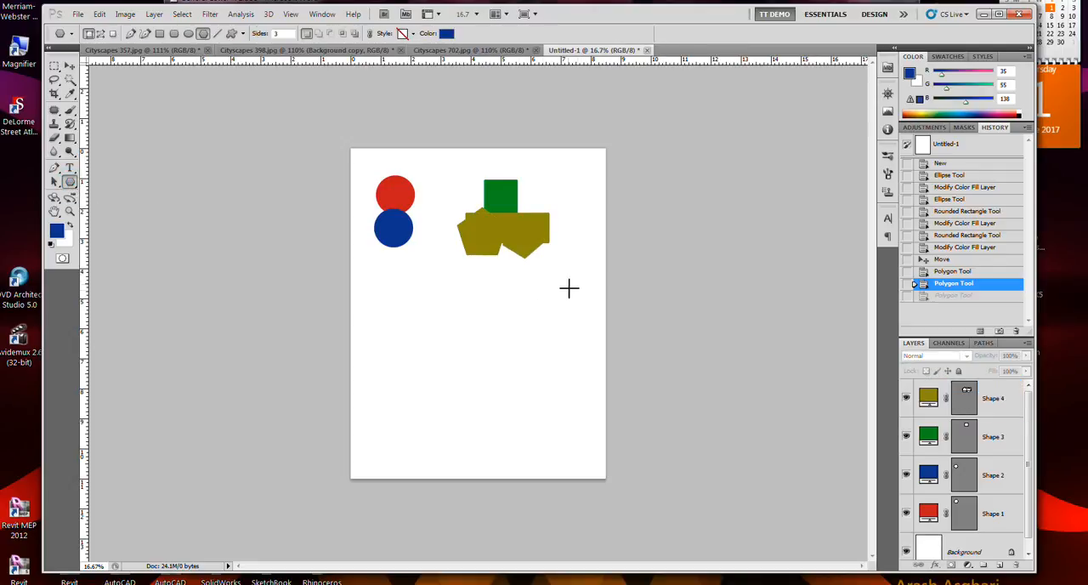
pyautogui.moveTo(485, 277); pyautogui.dragTo(485, 303)
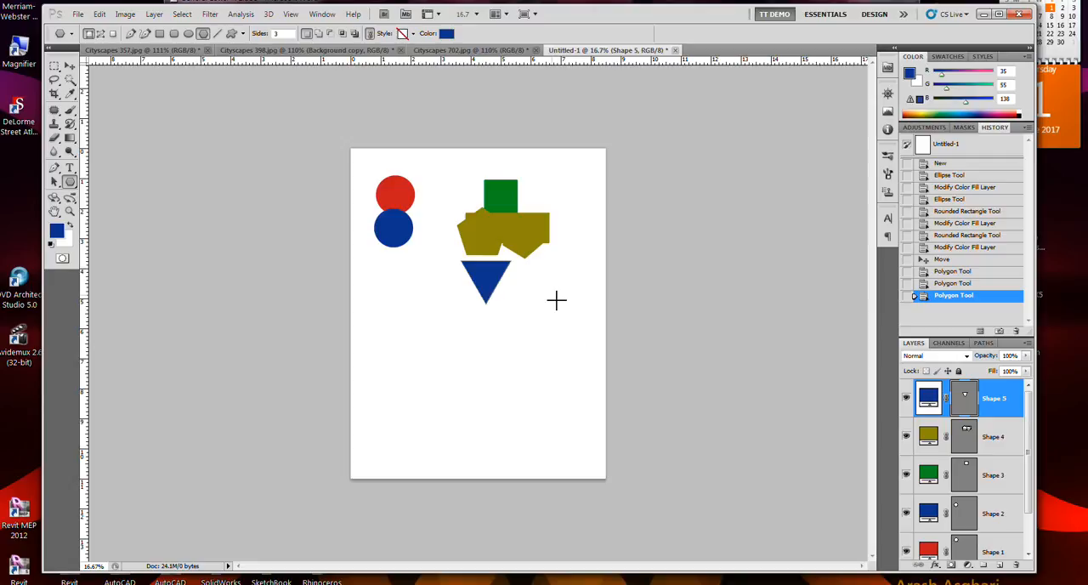